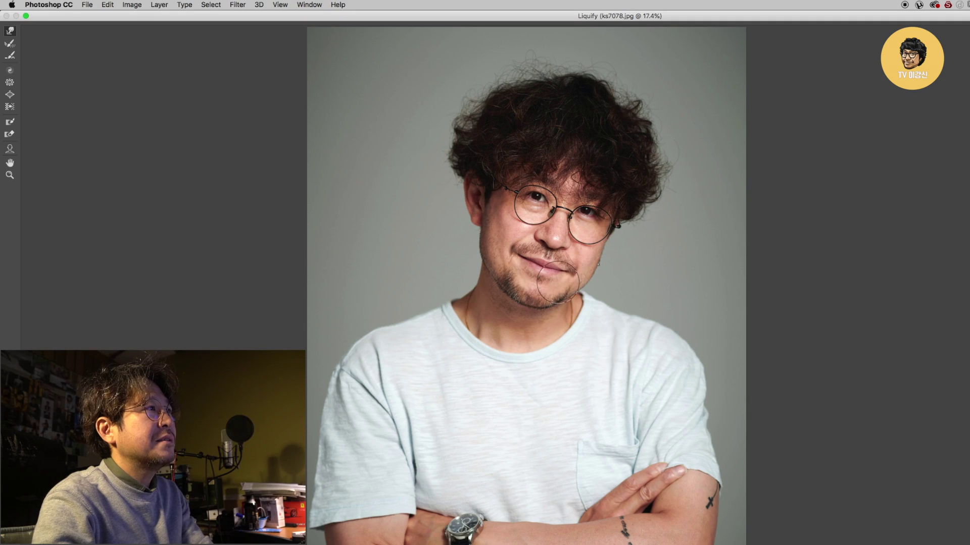
Tuck in the outline of the man's curly hair with a resized Forward Warp brush and apply the Liquify filter.
{"action": "key", "text": "bracketright"}
{"action": "key", "text": "bracketright"}
{"action": "key", "text": "bracketright"}
{"action": "key", "text": "bracketright"}
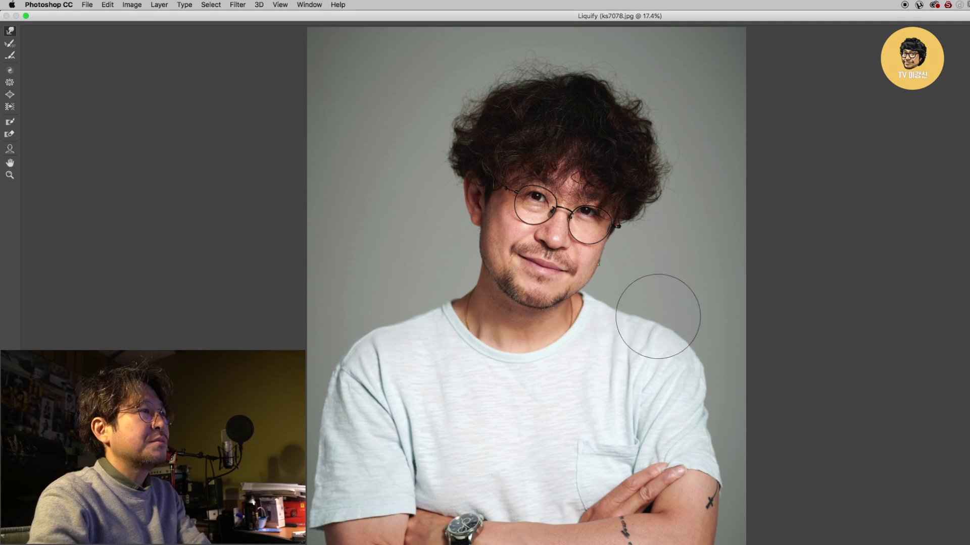
{"action": "key", "text": "bracketright"}
{"action": "key", "text": "bracketright"}
{"action": "key", "text": "bracketright"}
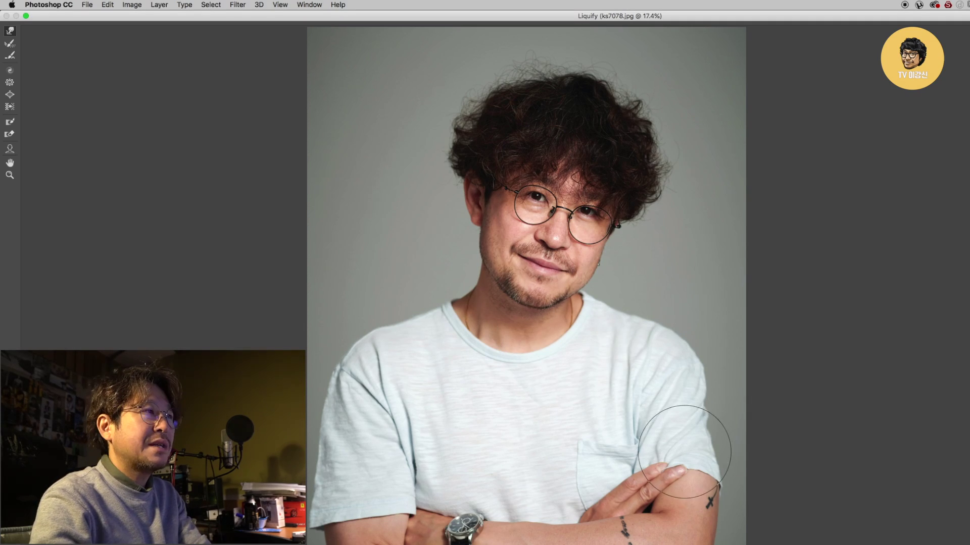
{"action": "key", "text": "bracketright"}
{"action": "key", "text": "bracketright"}
{"action": "key", "text": "bracketright"}
{"action": "key", "text": "bracketright"}
{"action": "key", "text": "bracketright"}
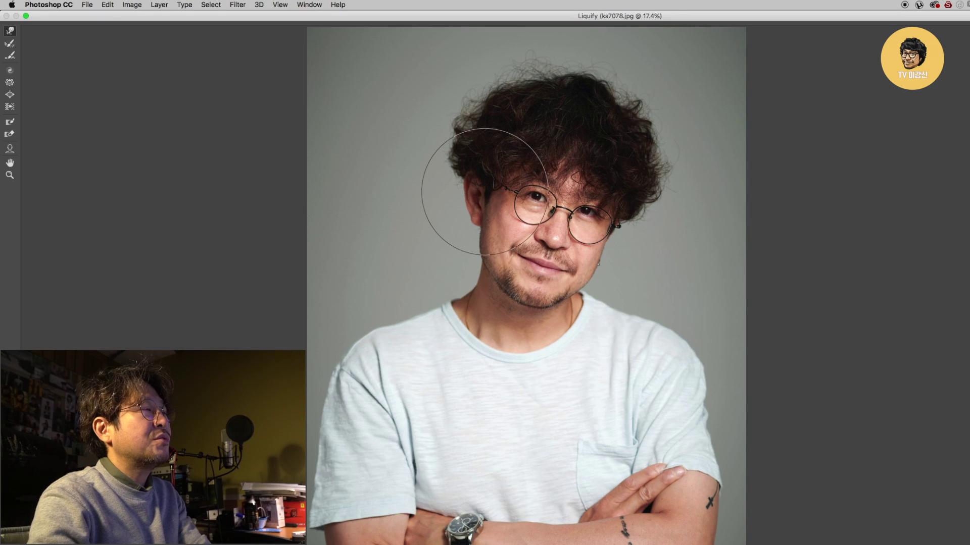
{"action": "key", "text": "bracketleft"}
{"action": "key", "text": "bracketleft"}
{"action": "key", "text": "bracketleft"}
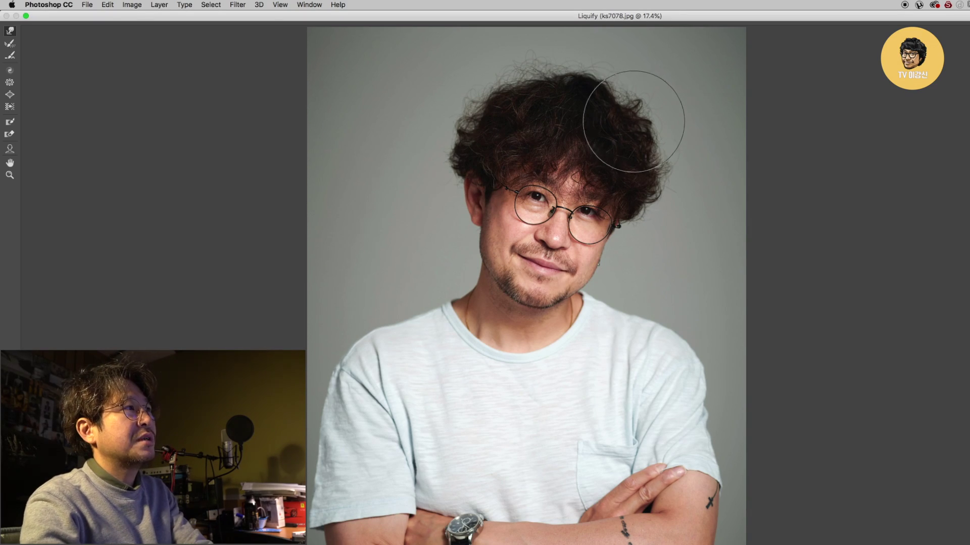
{"action": "key", "text": "bracketright"}
{"action": "key", "text": "bracketright"}
{"action": "key", "text": "bracketright"}
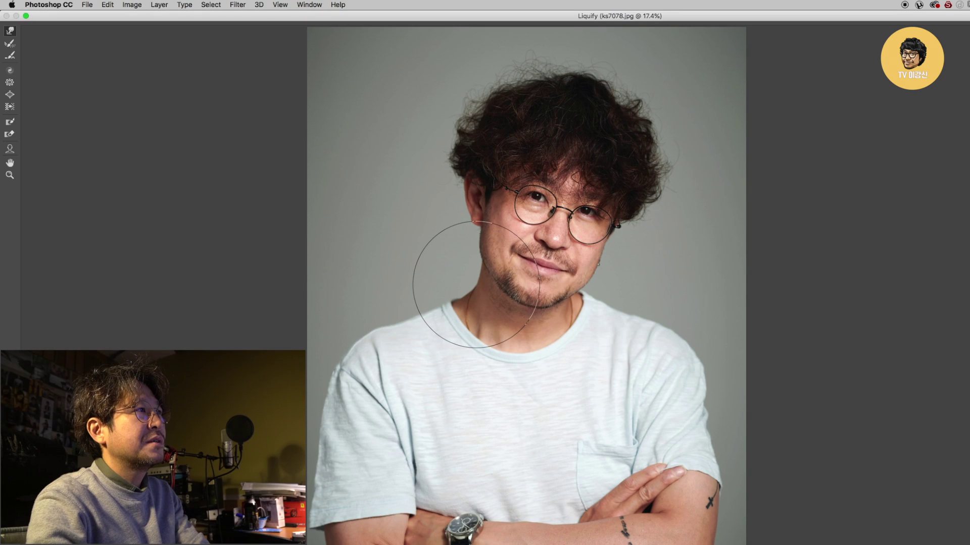
{"action": "key", "text": "Return"}
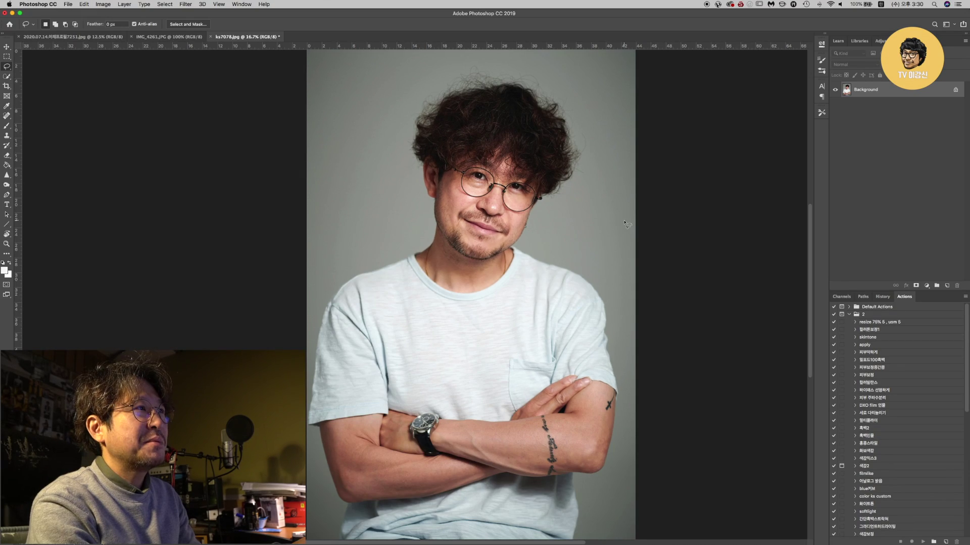
Compare the man's portrait before and after the Liquify edit.
{"action": "key", "text": "super+z"}
{"action": "key", "text": "super+shift+z"}
{"action": "key", "text": "super+z"}
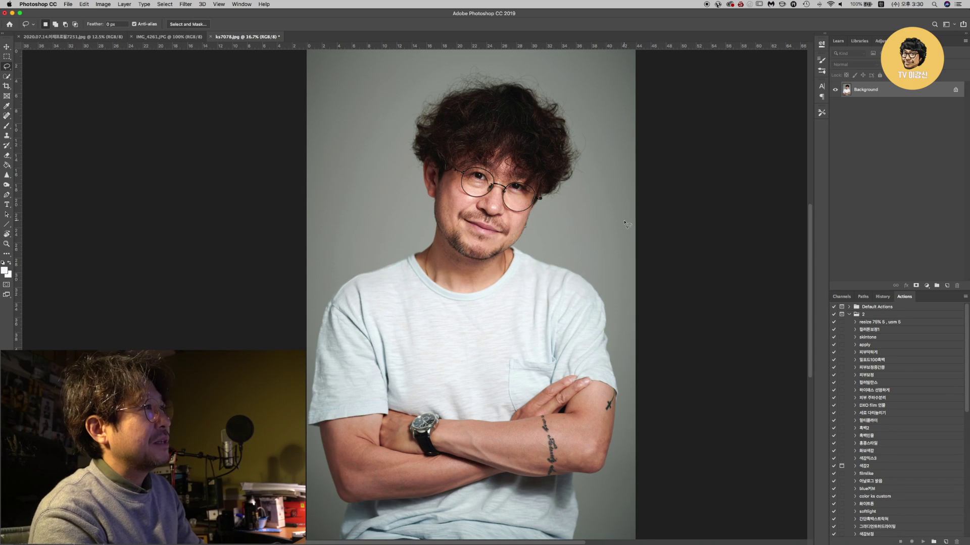
{"action": "key", "text": "super+shift+z"}
{"action": "key", "text": "super+z"}
{"action": "key", "text": "super+shift+z"}
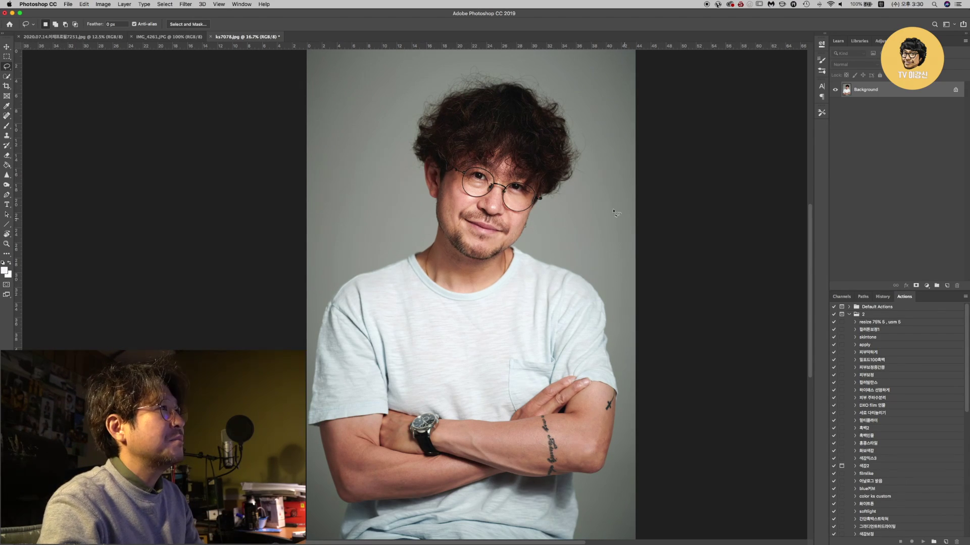
{"action": "scroll", "coordinate": [285, 163], "scroll_direction": "left", "scroll_amount": 1}
{"action": "scroll", "coordinate": [288, 164], "scroll_direction": "right", "scroll_amount": 3}
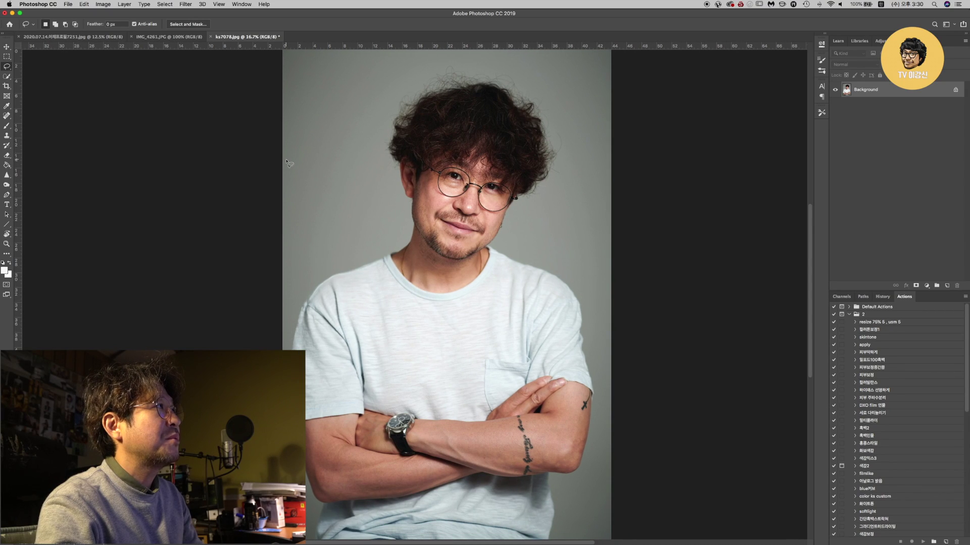
Switch to the woman's portrait and draw a loose Lasso selection around her head, hair and upper neck.
{"action": "left_click", "coordinate": [86, 38]}
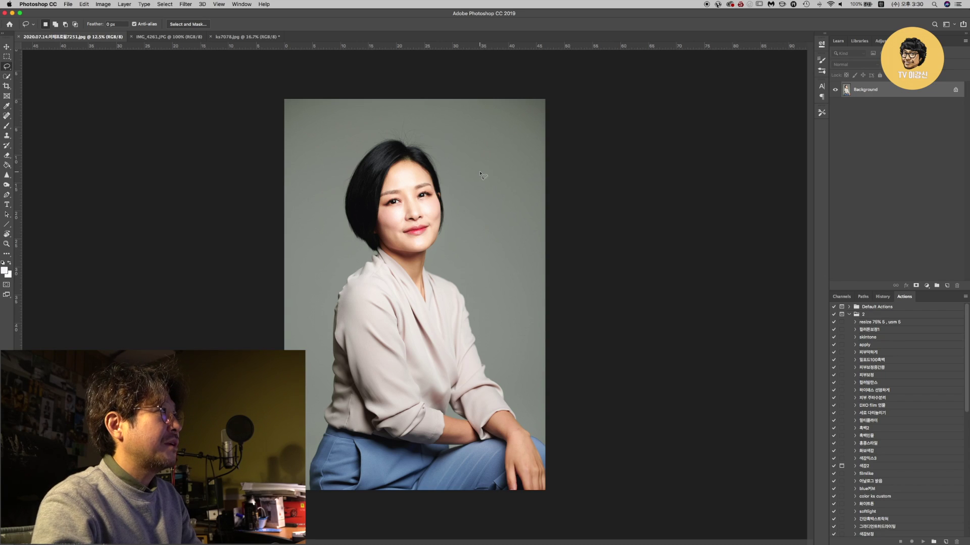
{"action": "key", "text": "super+equal"}
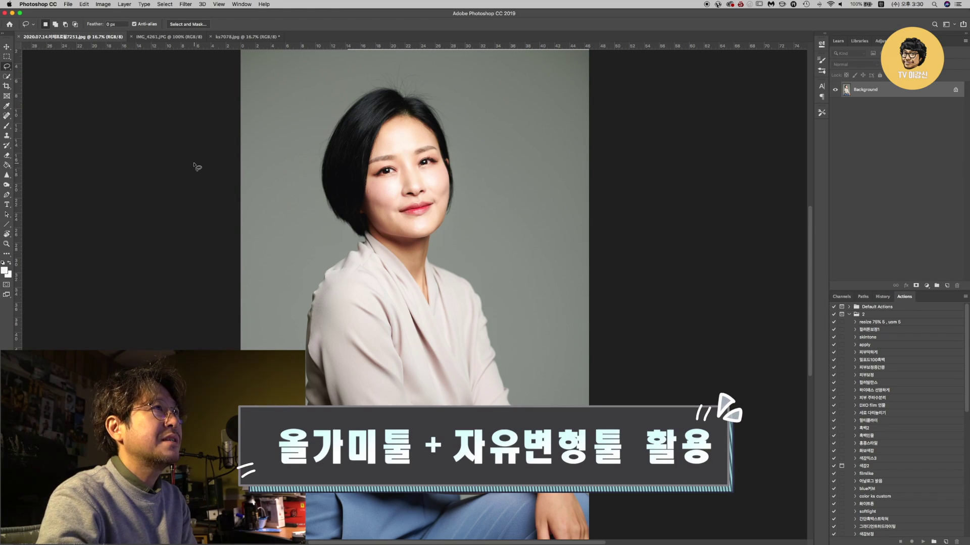
{"action": "key", "text": "super+z"}
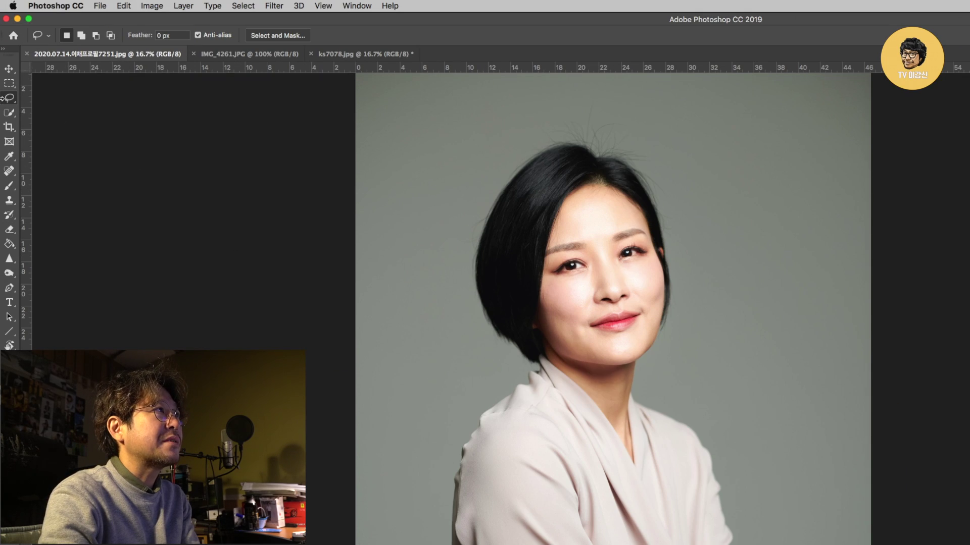
{"action": "left_click_drag", "start_coordinate": [467, 185], "coordinate": [453, 278]}
{"action": "left_click_drag", "start_coordinate": [525, 373], "coordinate": [586, 387]}
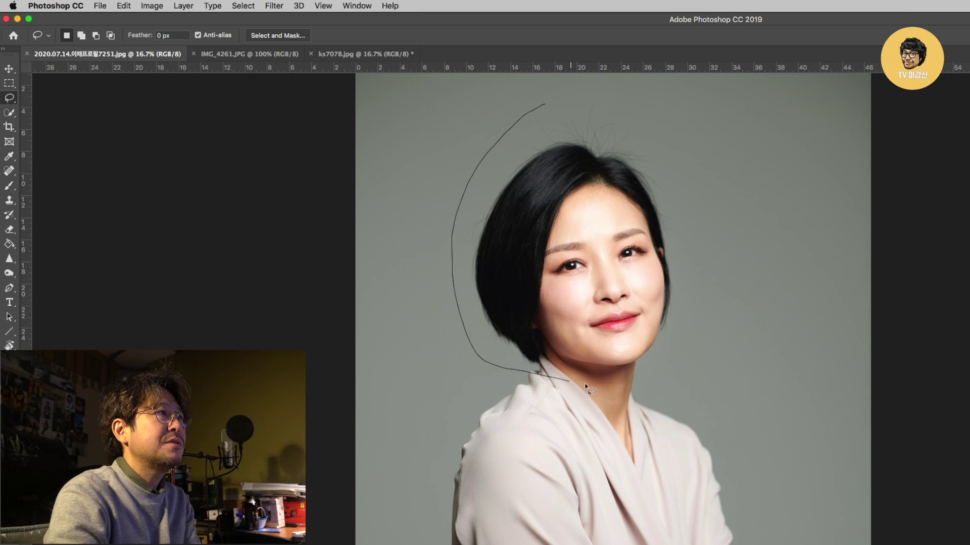
{"action": "mouse_move", "coordinate": [662, 374]}
{"action": "left_mouse_down"}
{"action": "mouse_move", "coordinate": [707, 310]}
{"action": "mouse_move", "coordinate": [707, 218]}
{"action": "mouse_move", "coordinate": [651, 116]}
{"action": "left_mouse_up"}
{"action": "left_click_drag", "start_coordinate": [587, 96], "coordinate": [543, 101]}
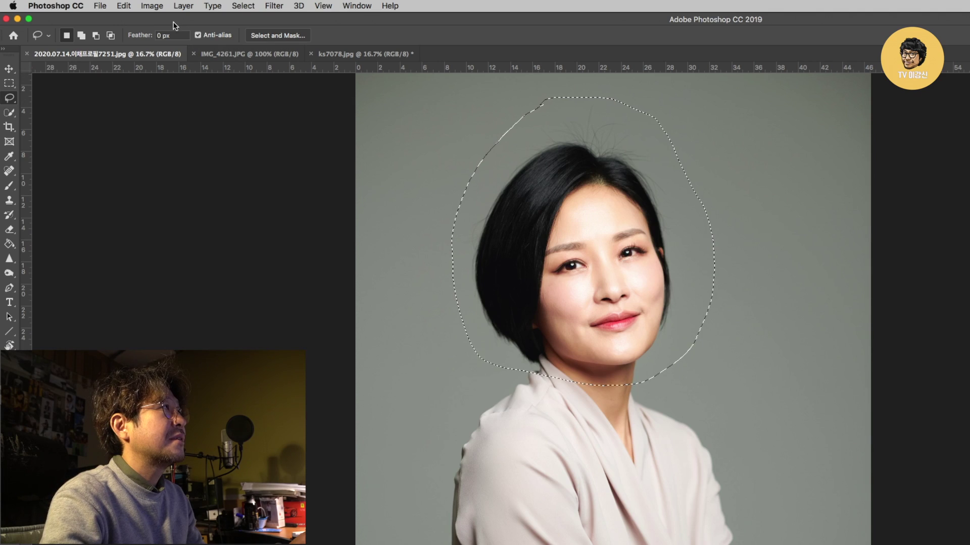
Feather the head selection with a radius of 5 pixels.
{"action": "left_click", "coordinate": [243, 6]}
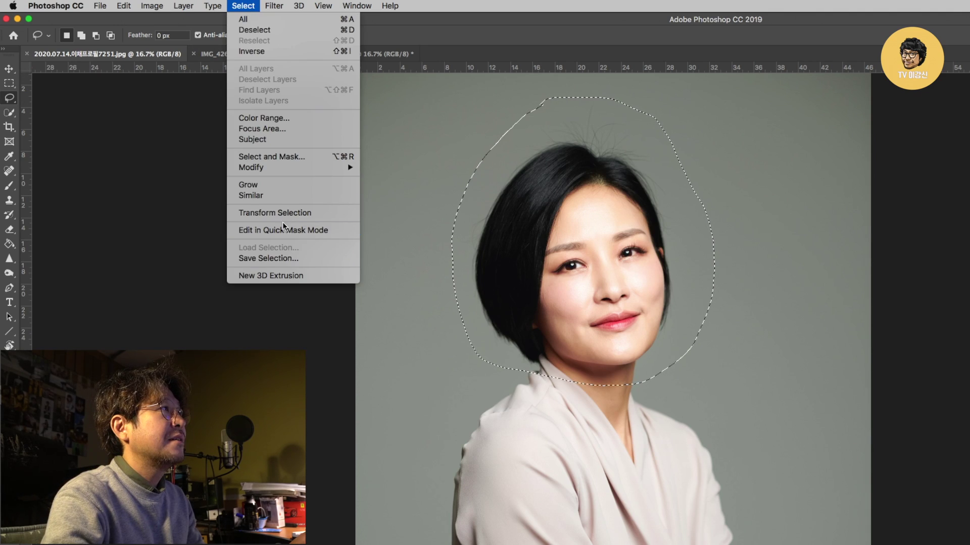
{"action": "mouse_move", "coordinate": [293, 167]}
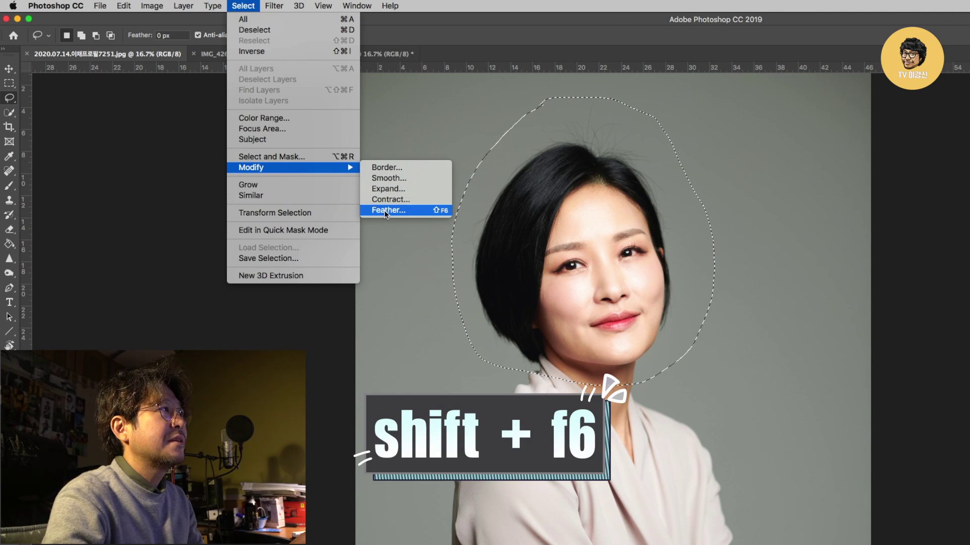
{"action": "left_click", "coordinate": [411, 212]}
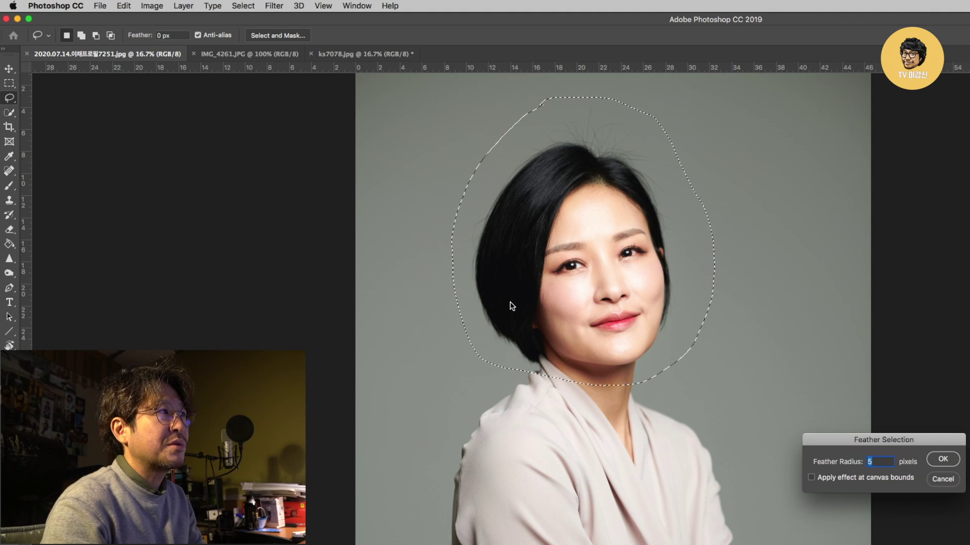
{"action": "key", "text": "Return"}
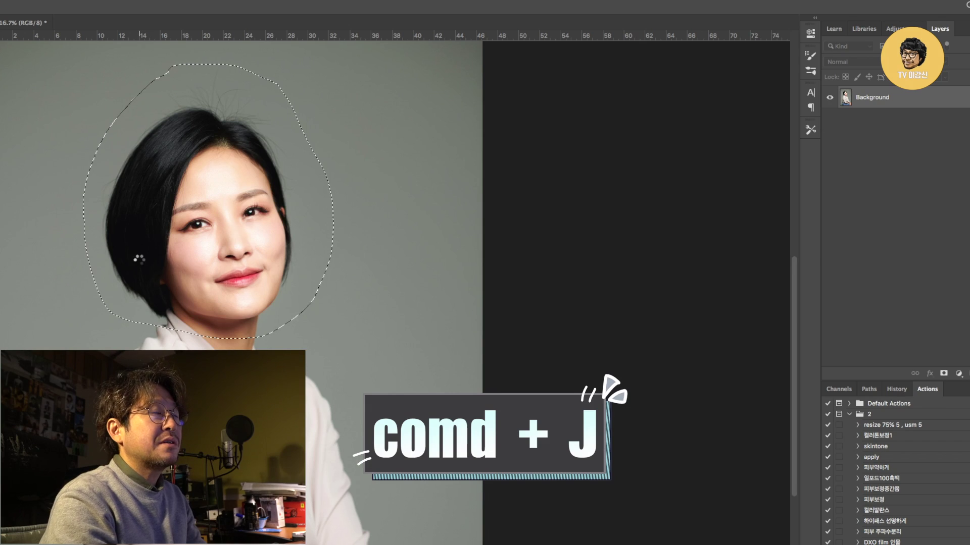
Copy the selected head to a new layer and inspect the cutout with the Background layer temporarily hidden.
{"action": "key", "text": "super+j"}
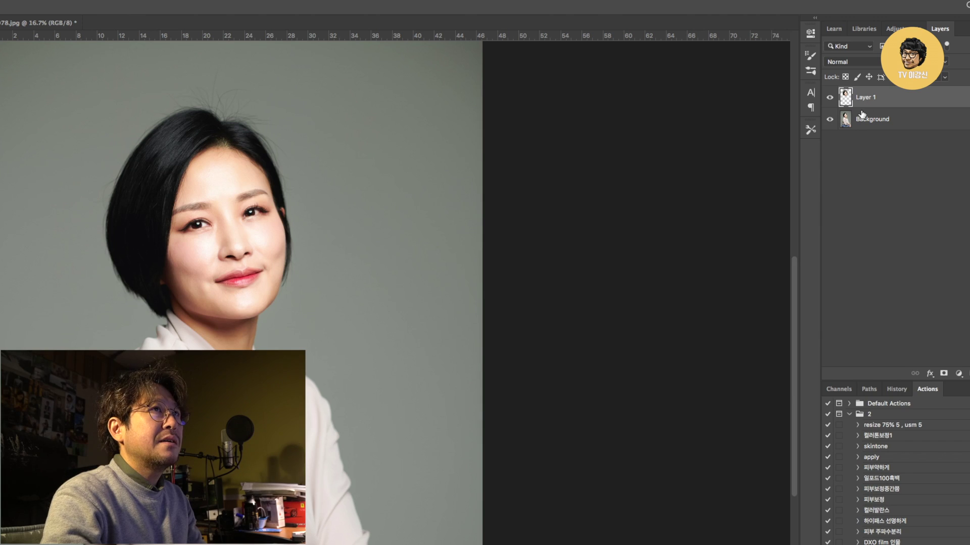
{"action": "left_click", "coordinate": [829, 120]}
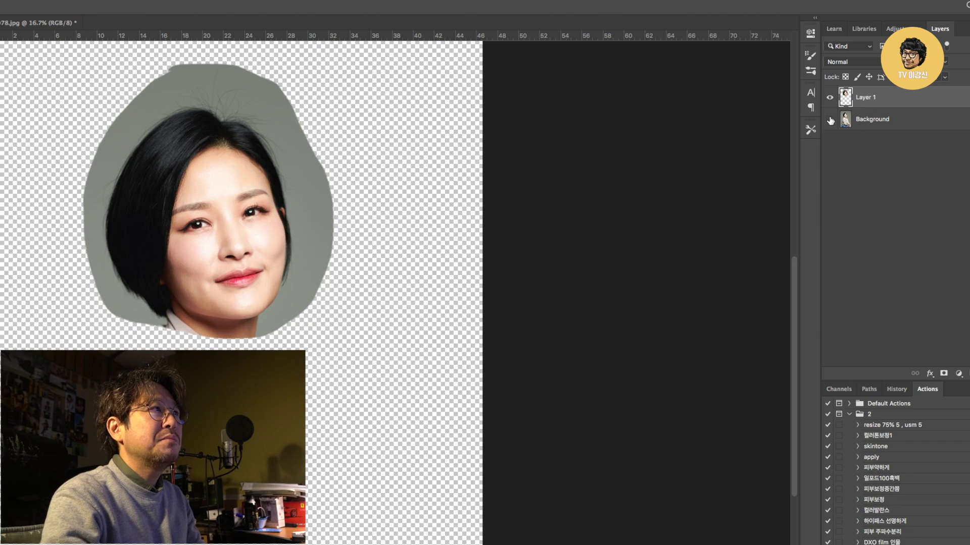
{"action": "left_click", "coordinate": [829, 121]}
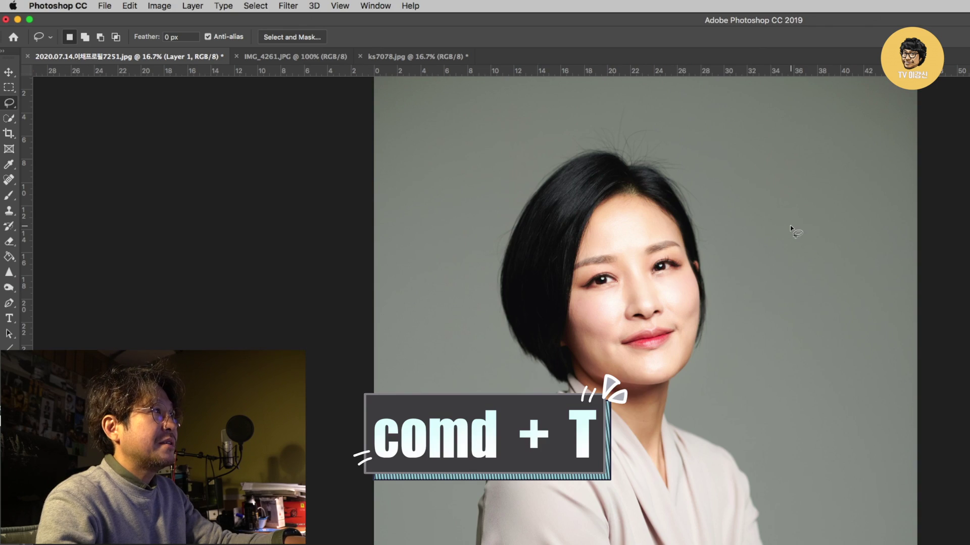
Scale the copied head proportionally to about 94.78% with Free Transform and shift it slightly to line up with the neck.
{"action": "key", "text": "super+t"}
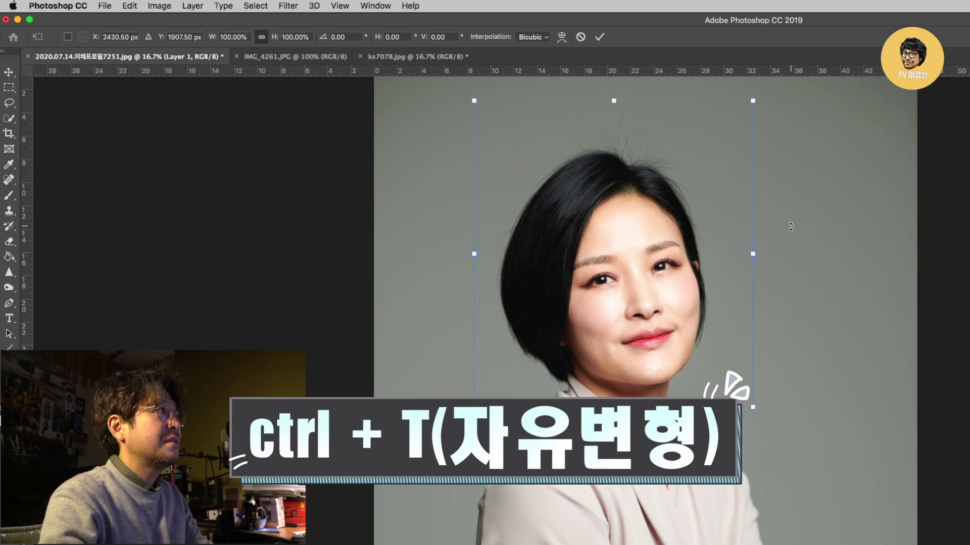
{"action": "key", "text": "Return"}
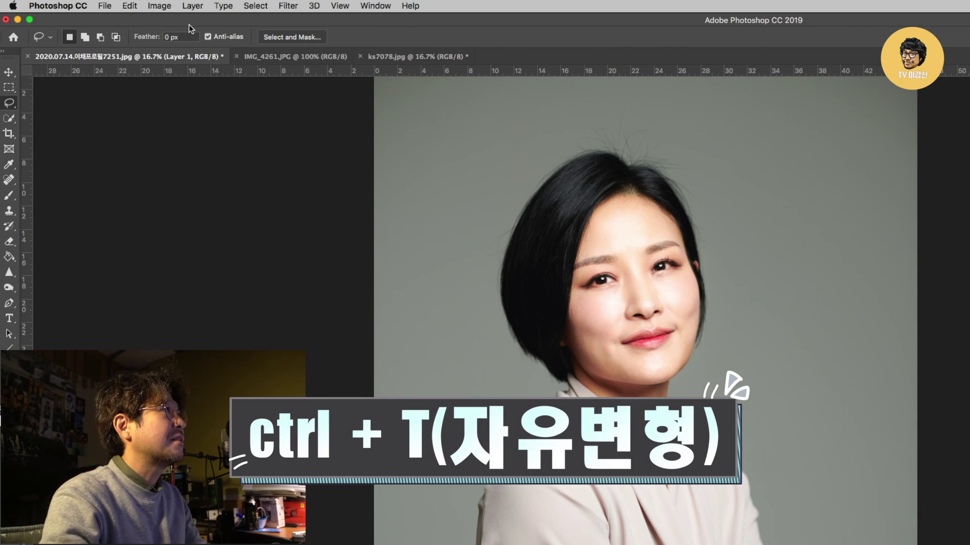
{"action": "left_click", "coordinate": [131, 7]}
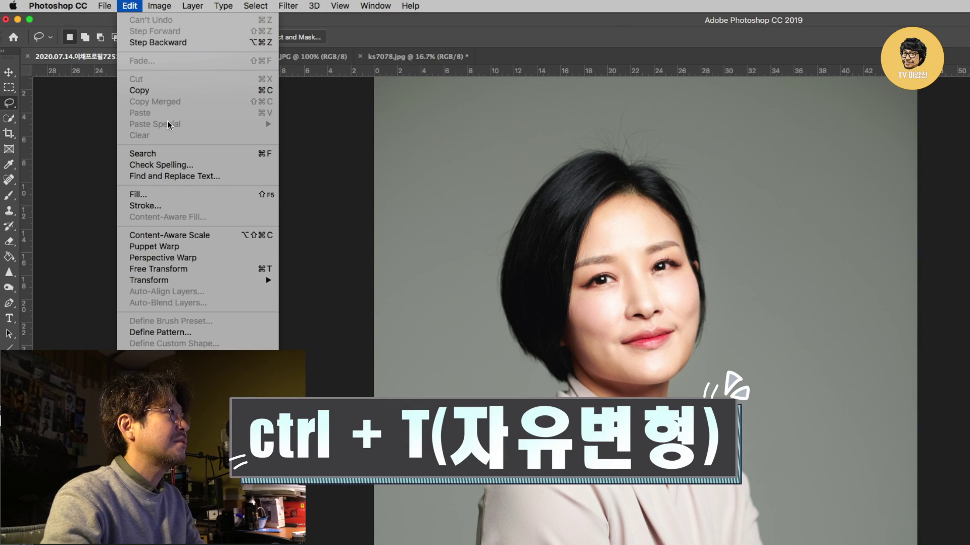
{"action": "mouse_move", "coordinate": [162, 280]}
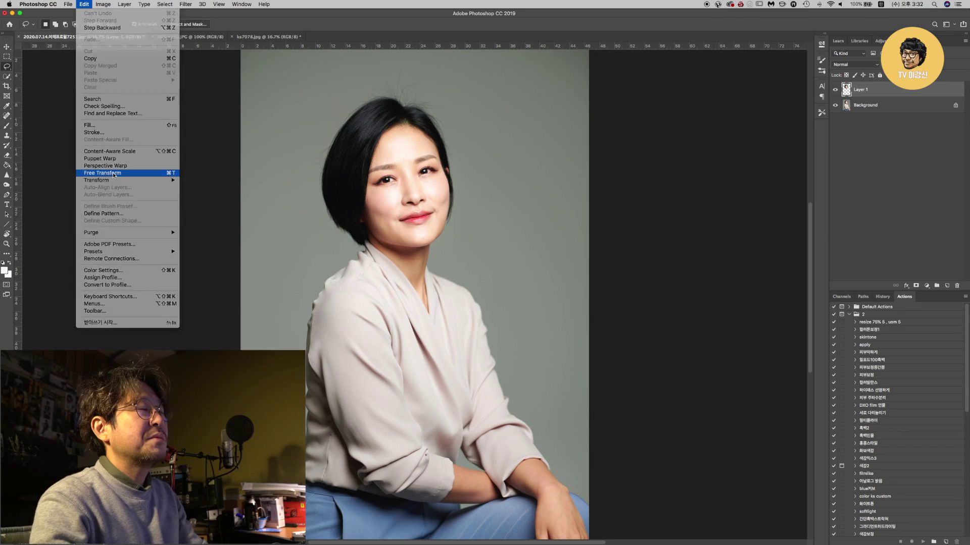
{"action": "left_click", "coordinate": [176, 270]}
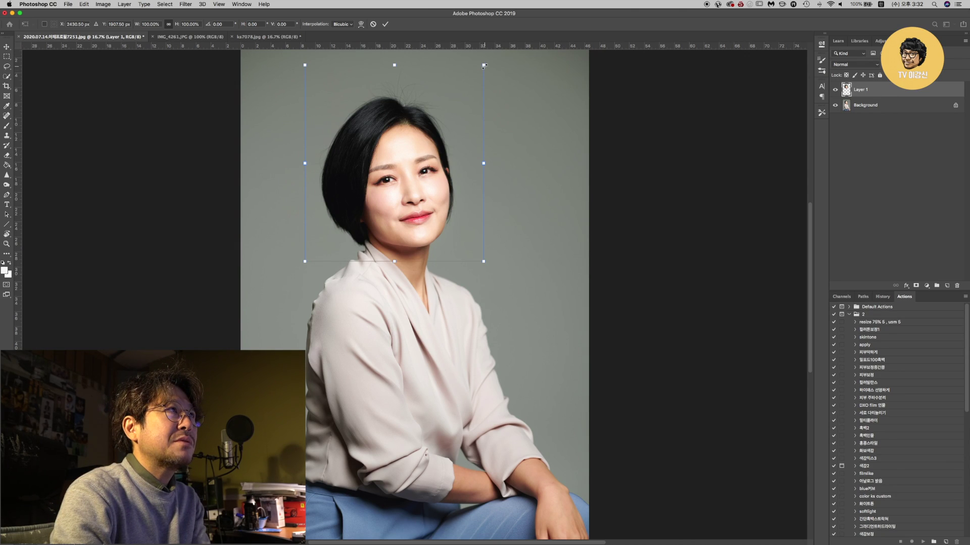
{"action": "left_click_drag", "start_coordinate": [484, 64], "coordinate": [477, 78]}
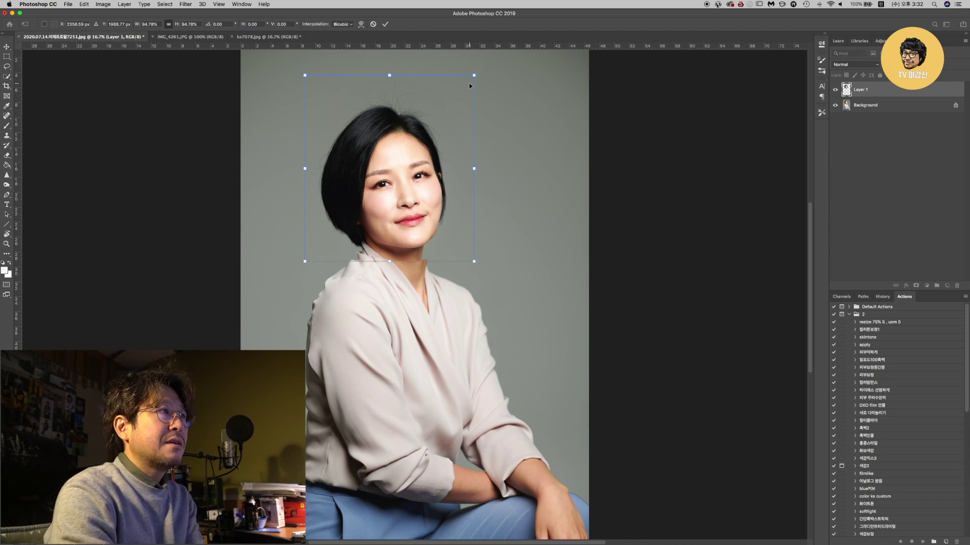
{"action": "key", "text": "super+equal"}
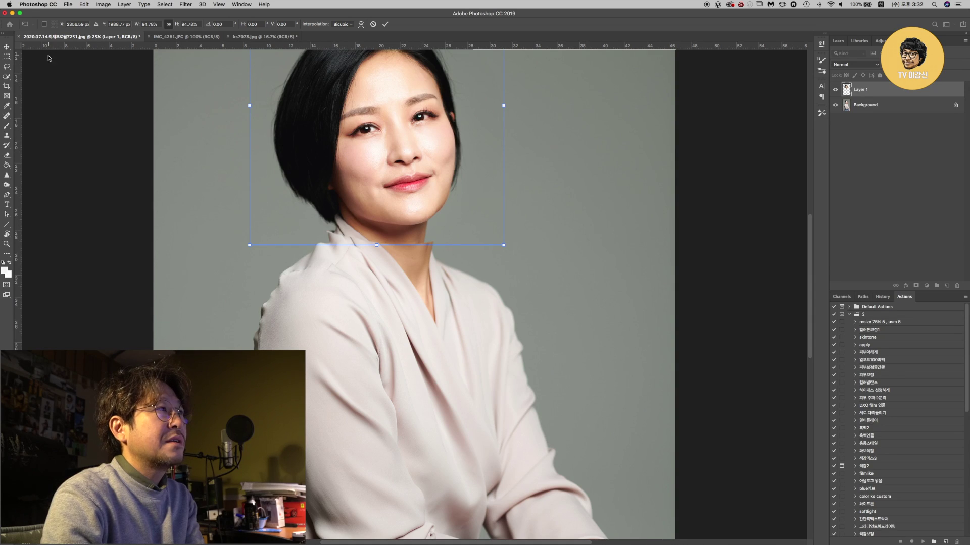
{"action": "key", "text": "Return"}
{"action": "left_click_drag", "start_coordinate": [393, 166], "coordinate": [398, 165]}
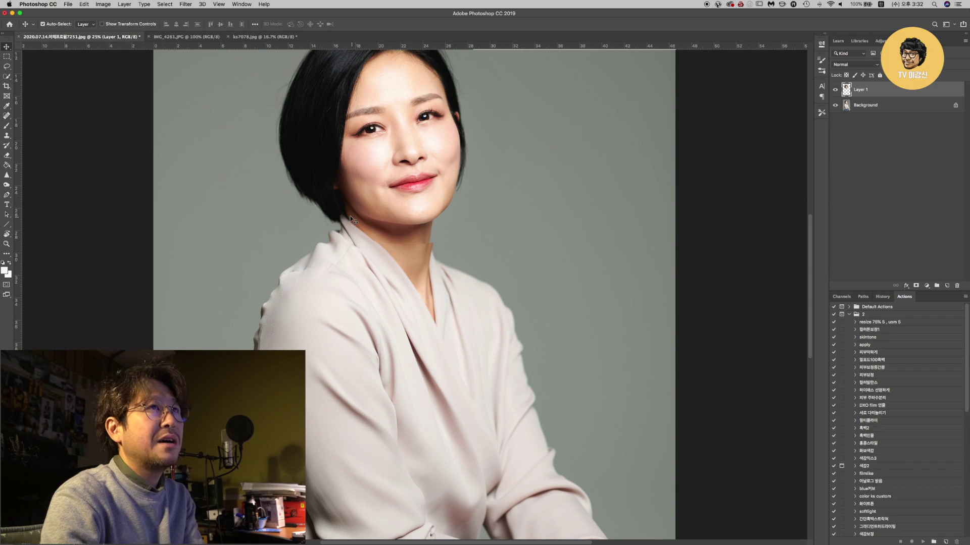
Try adjusting the Background layer's neck and shoulder area in Liquify with an enlarged Forward Warp brush.
{"action": "left_click", "coordinate": [876, 105]}
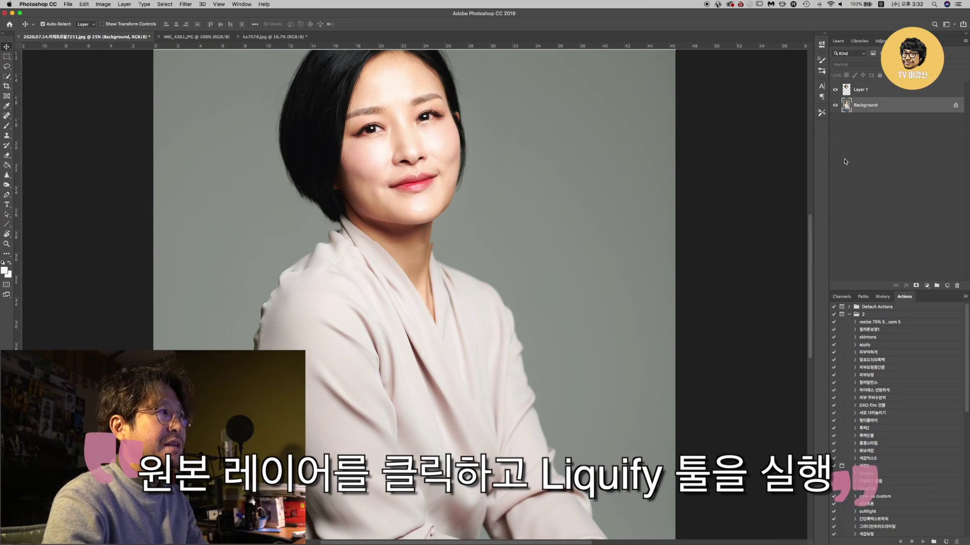
{"action": "key", "text": "super+shift+x"}
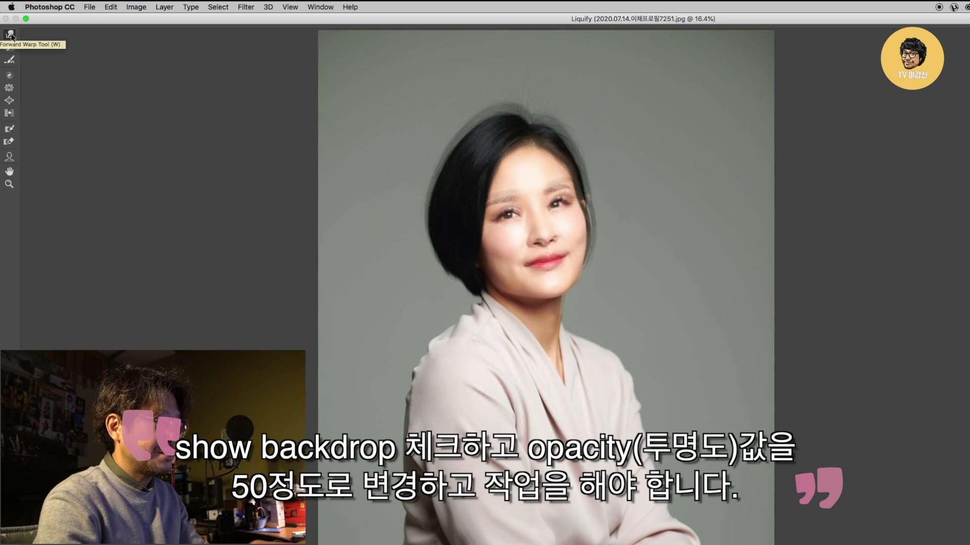
{"action": "key", "text": "super+equal"}
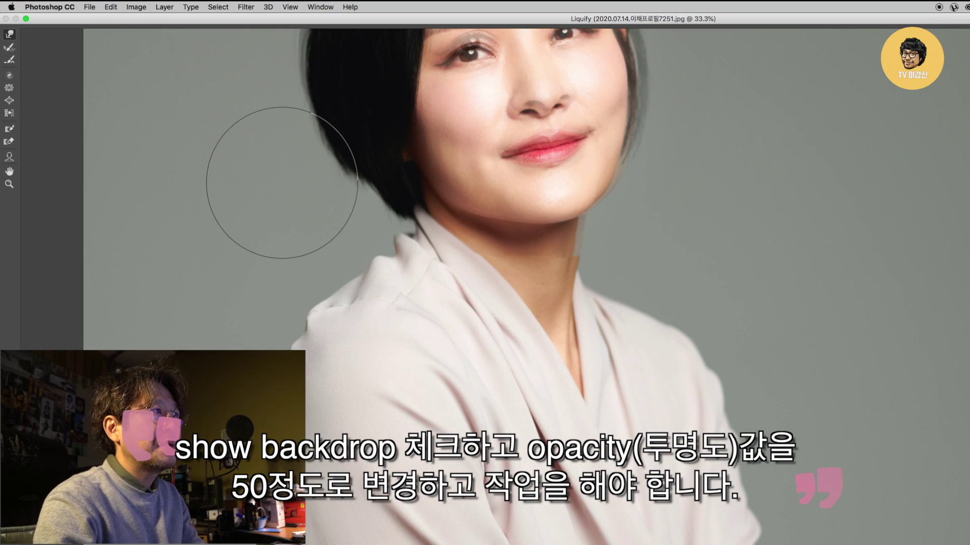
{"action": "key", "text": "super+equal"}
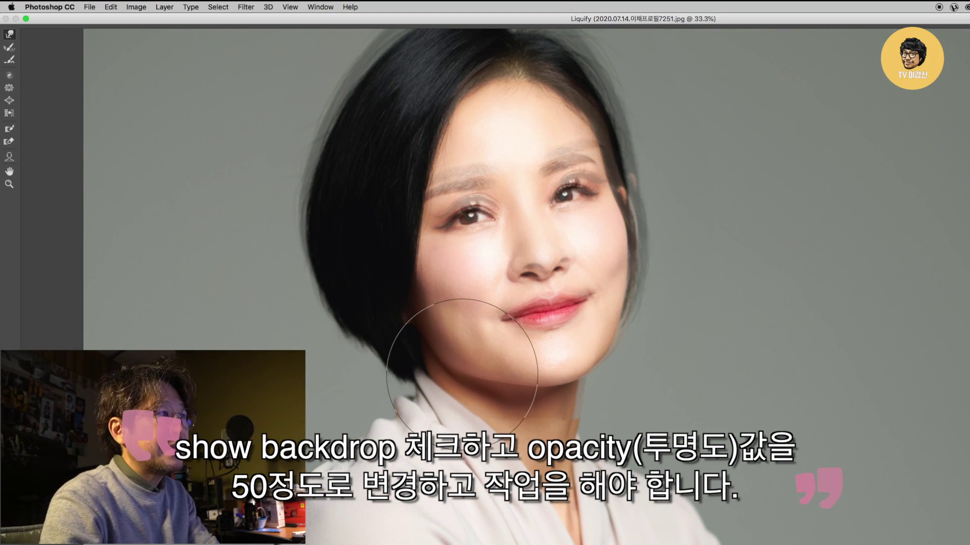
{"action": "key", "text": "bracketright"}
{"action": "key", "text": "bracketright"}
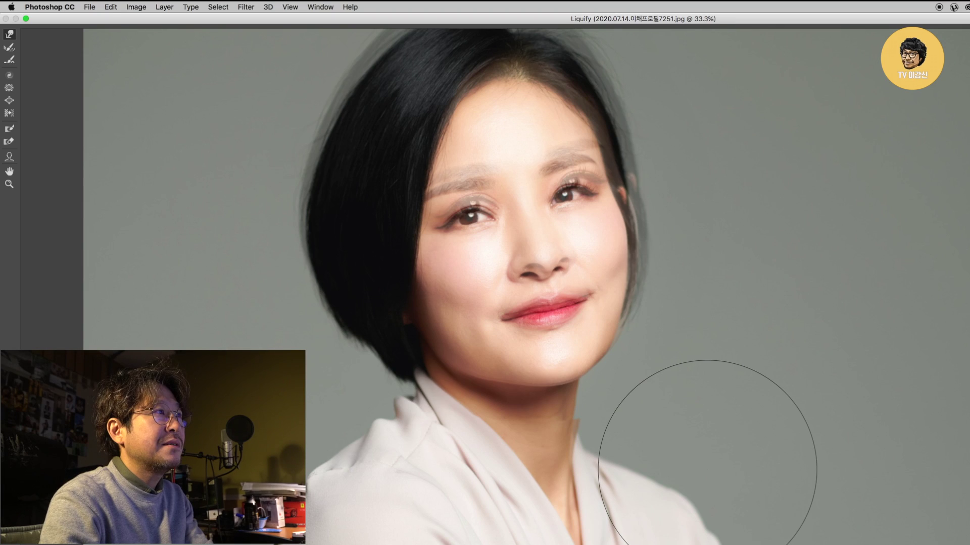
{"action": "key", "text": "Escape"}
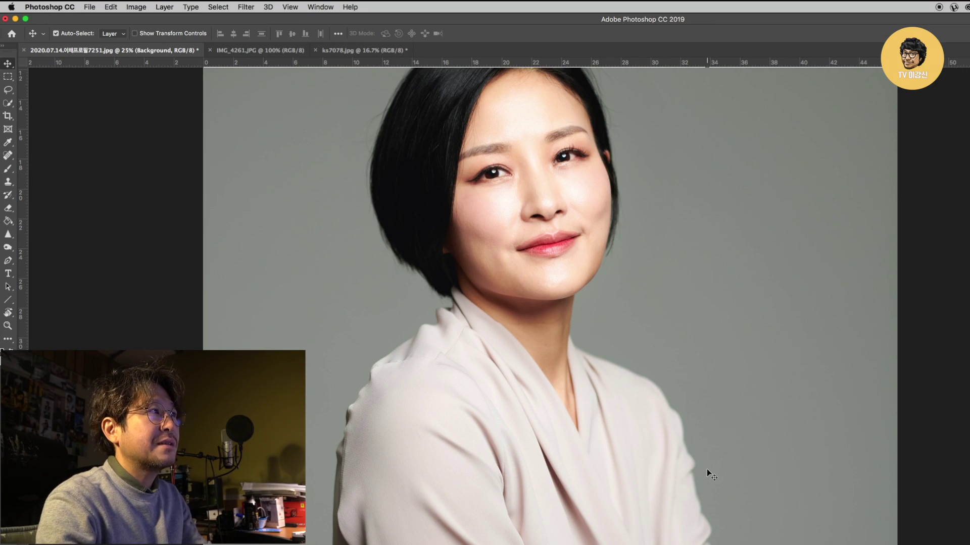
Merge the resized head on Layer 1 down into the Background layer.
{"action": "key", "text": "super+minus"}
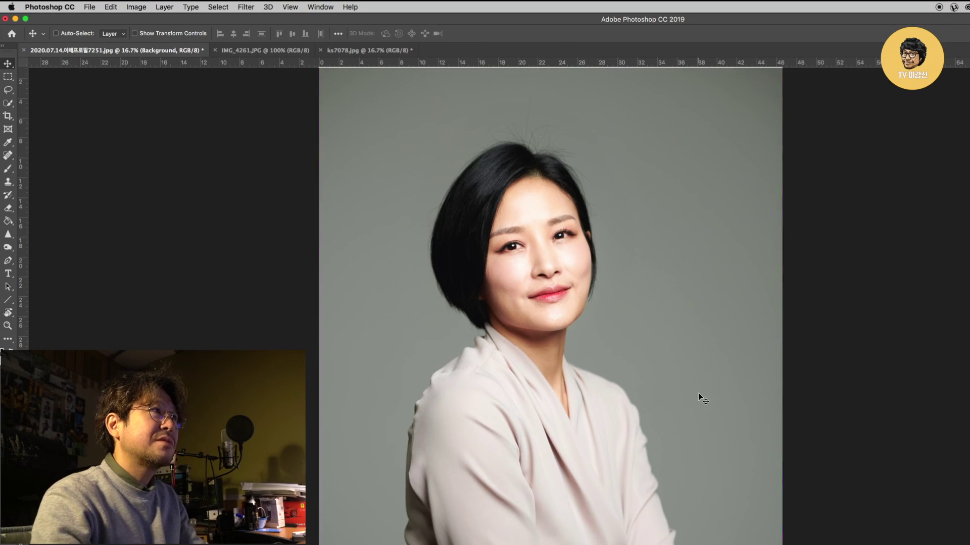
{"action": "key", "text": "super+minus"}
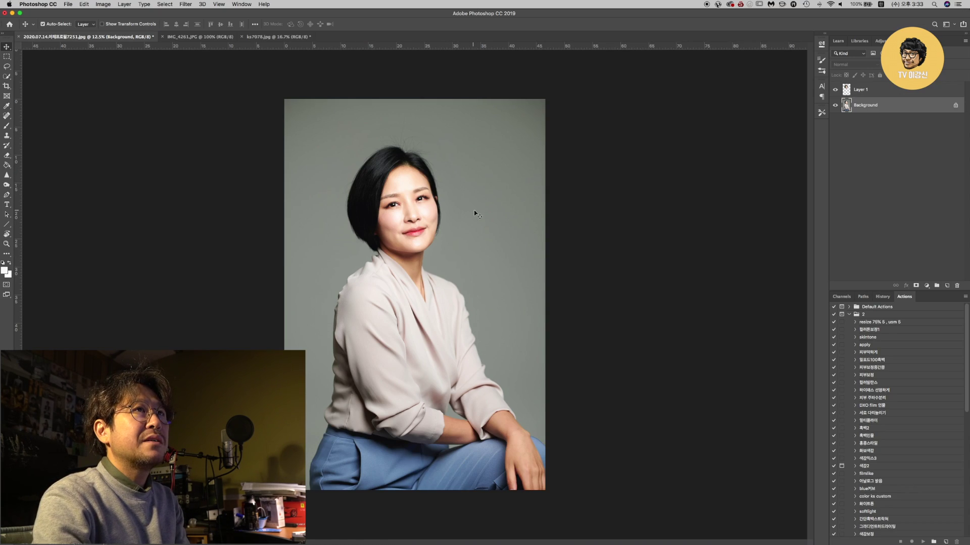
{"action": "left_click", "coordinate": [884, 87]}
{"action": "left_click", "coordinate": [886, 103]}
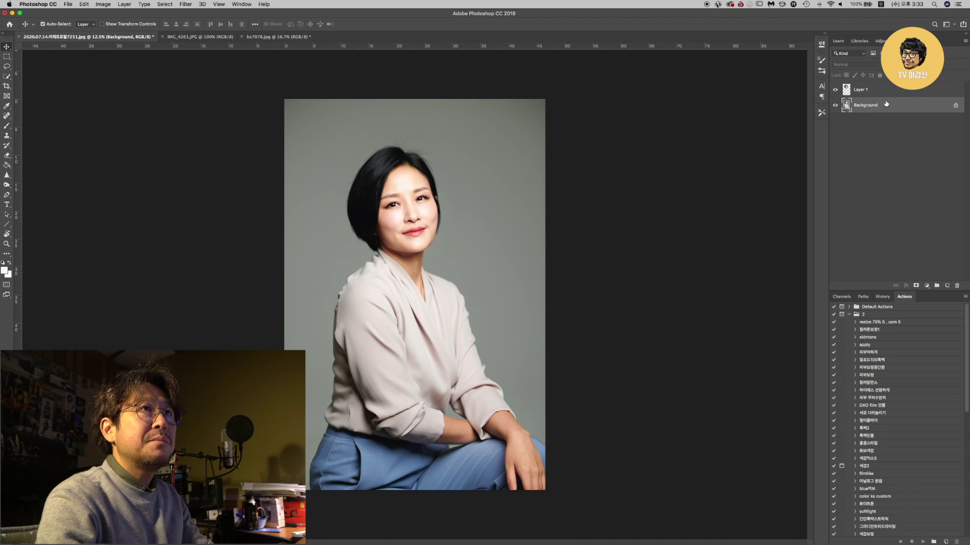
{"action": "left_click", "coordinate": [883, 90]}
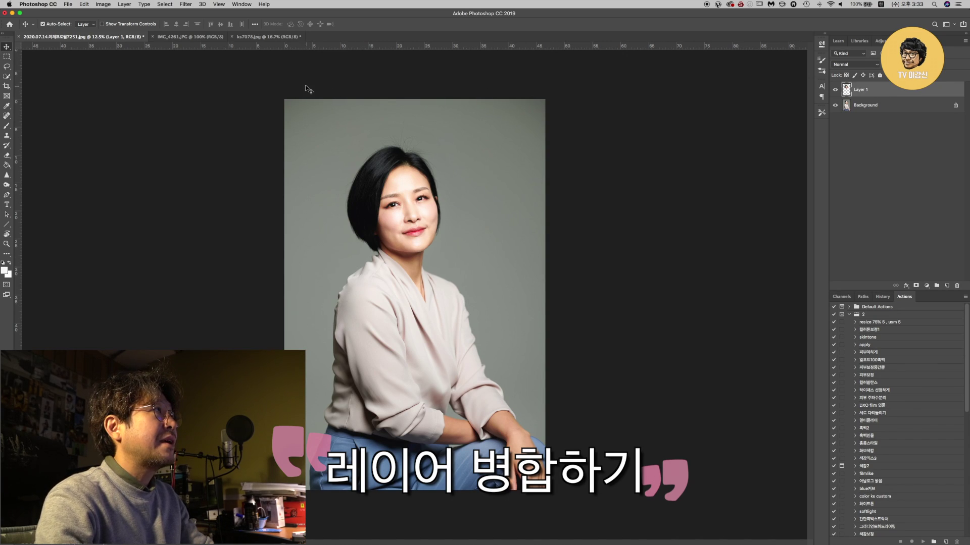
{"action": "left_click", "coordinate": [125, 4]}
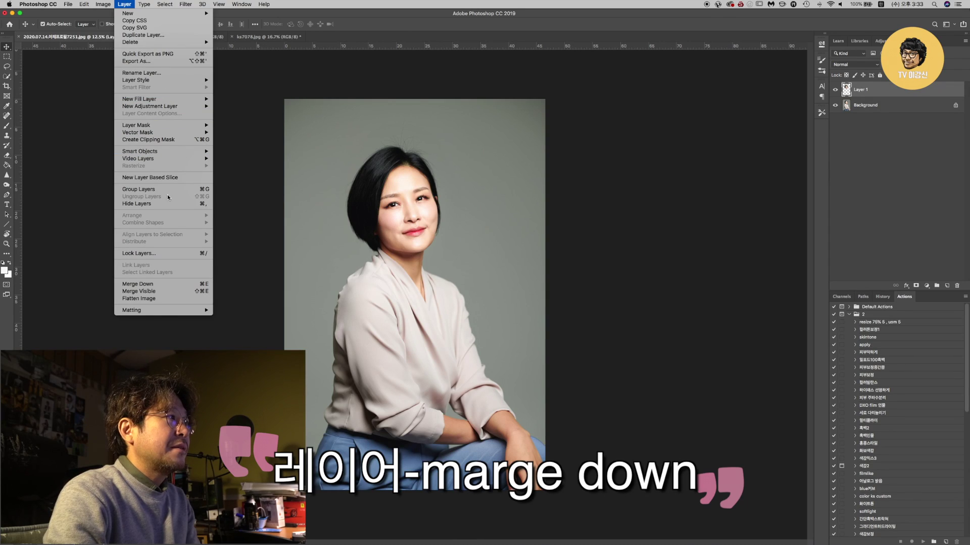
{"action": "left_click", "coordinate": [166, 285]}
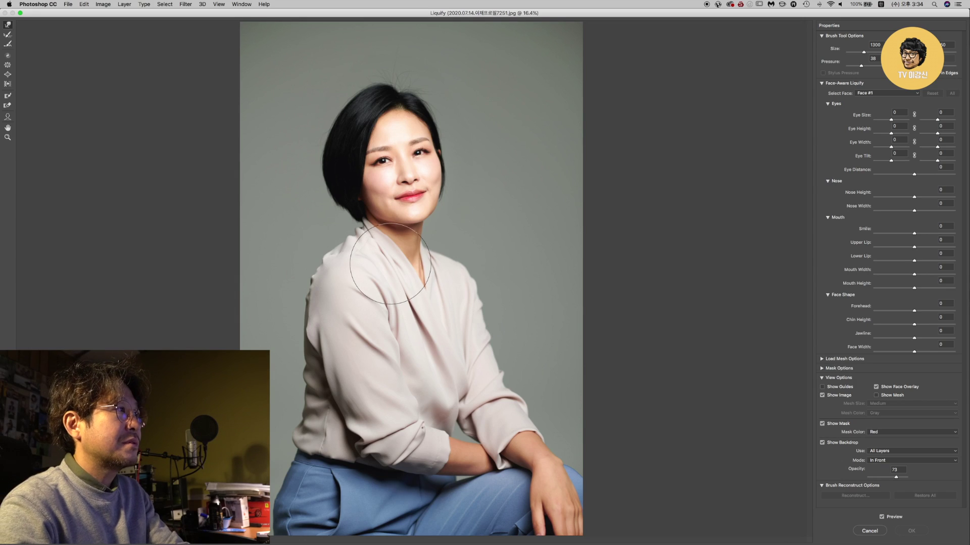
Hide the Liquify backdrop and push the woman's shoulder and upper-arm outline inward with a Forward Warp brush between 1200 and 1600.
{"action": "key", "text": "bracketright"}
{"action": "key", "text": "bracketleft"}
{"action": "key", "text": "bracketleft"}
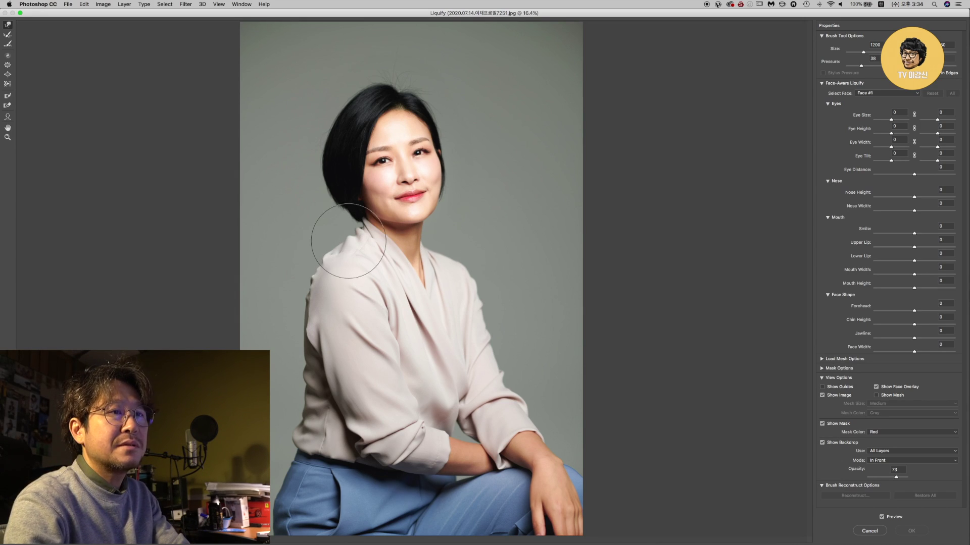
{"action": "left_click", "coordinate": [821, 444]}
{"action": "key", "text": "bracketright"}
{"action": "key", "text": "bracketright"}
{"action": "key", "text": "bracketright"}
{"action": "key", "text": "bracketright"}
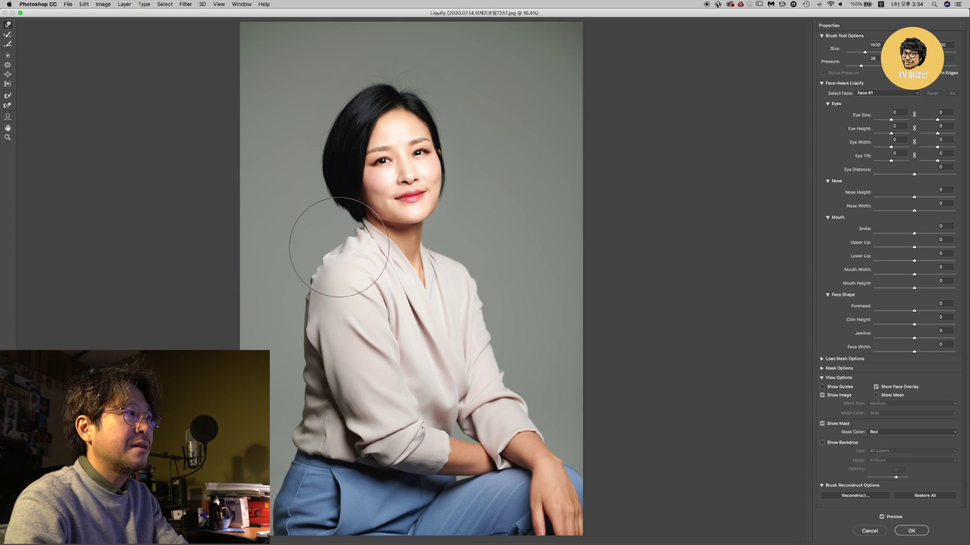
{"action": "key", "text": "bracketright"}
{"action": "key", "text": "bracketright"}
{"action": "key", "text": "bracketright"}
{"action": "key", "text": "bracketleft"}
{"action": "key", "text": "bracketleft"}
{"action": "key", "text": "bracketleft"}
{"action": "key", "text": "bracketleft"}
{"action": "key", "text": "bracketleft"}
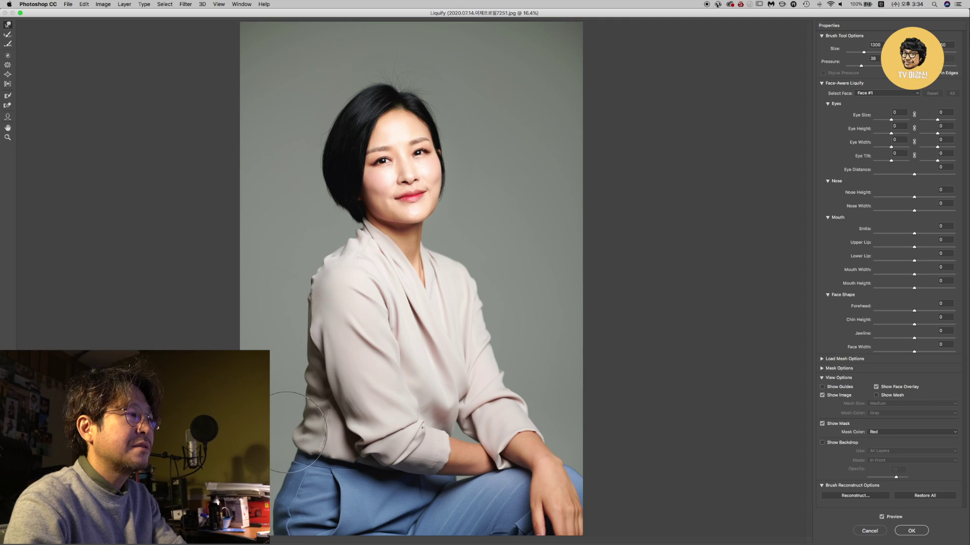
Slim the blouse outline along the woman's lower back and waist with a Forward Warp brush of about 1100.
{"action": "key", "text": "bracketleft"}
{"action": "key", "text": "bracketleft"}
{"action": "key", "text": "bracketleft"}
{"action": "key", "text": "bracketleft"}
{"action": "key", "text": "bracketright"}
{"action": "key", "text": "bracketright"}
{"action": "key", "text": "bracketright"}
{"action": "key", "text": "bracketleft"}
{"action": "key", "text": "bracketleft"}
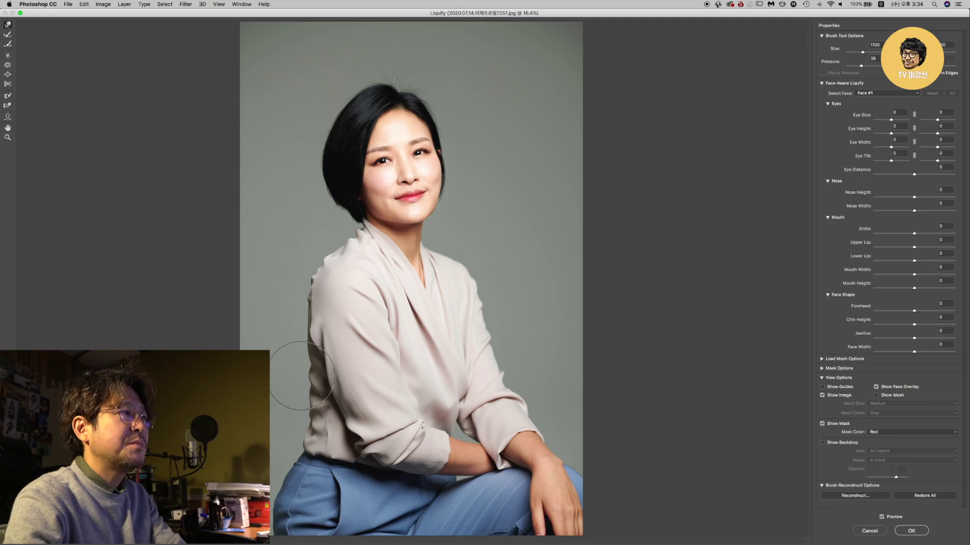
{"action": "key", "text": "bracketright"}
{"action": "key", "text": "bracketright"}
{"action": "key", "text": "bracketright"}
{"action": "key", "text": "bracketright"}
{"action": "key", "text": "bracketright"}
{"action": "key", "text": "bracketleft"}
{"action": "key", "text": "bracketleft"}
{"action": "key", "text": "bracketleft"}
{"action": "key", "text": "bracketleft"}
{"action": "key", "text": "bracketleft"}
{"action": "key", "text": "bracketleft"}
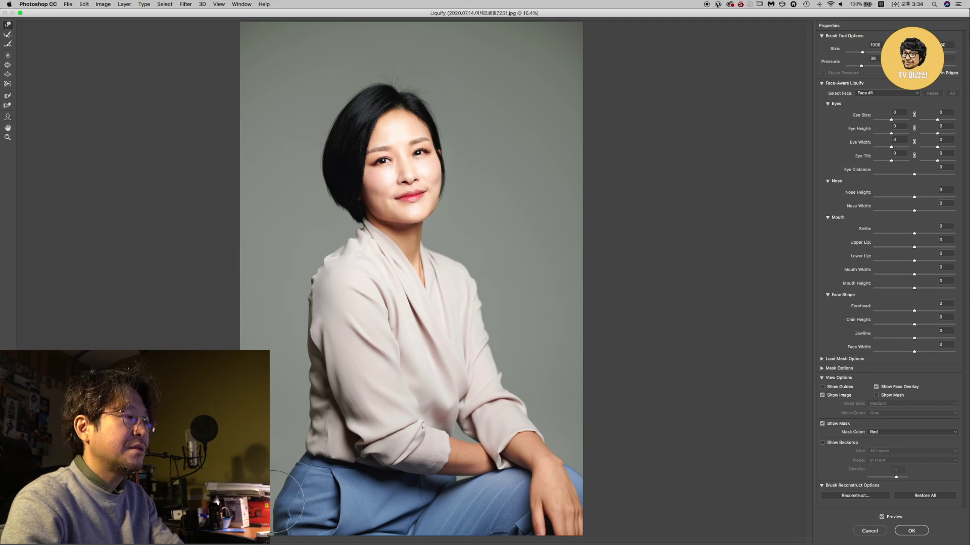
Refine the contour where the blouse meets the blue trousers at the hip with a Forward Warp brush between 700 and 1000.
{"action": "key", "text": "bracketleft"}
{"action": "key", "text": "bracketleft"}
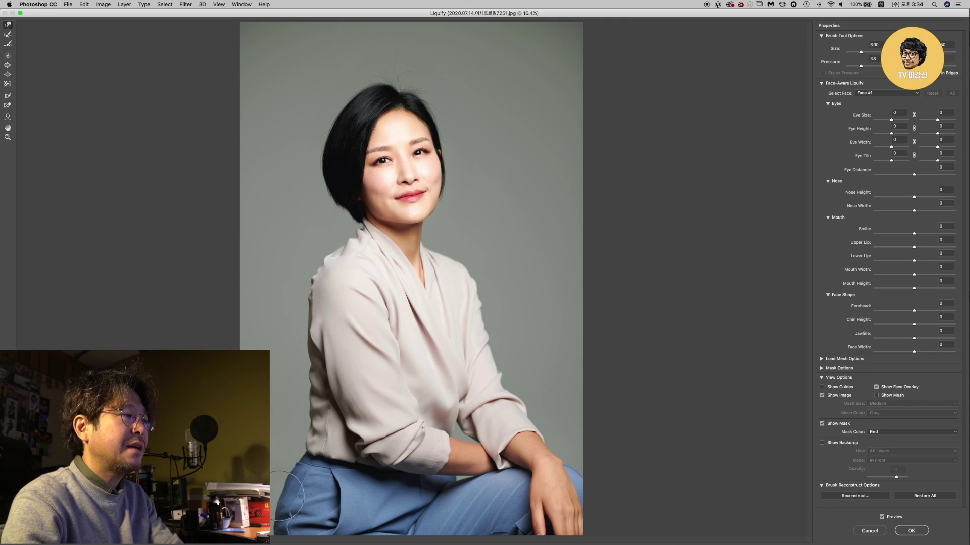
{"action": "key", "text": "bracketleft"}
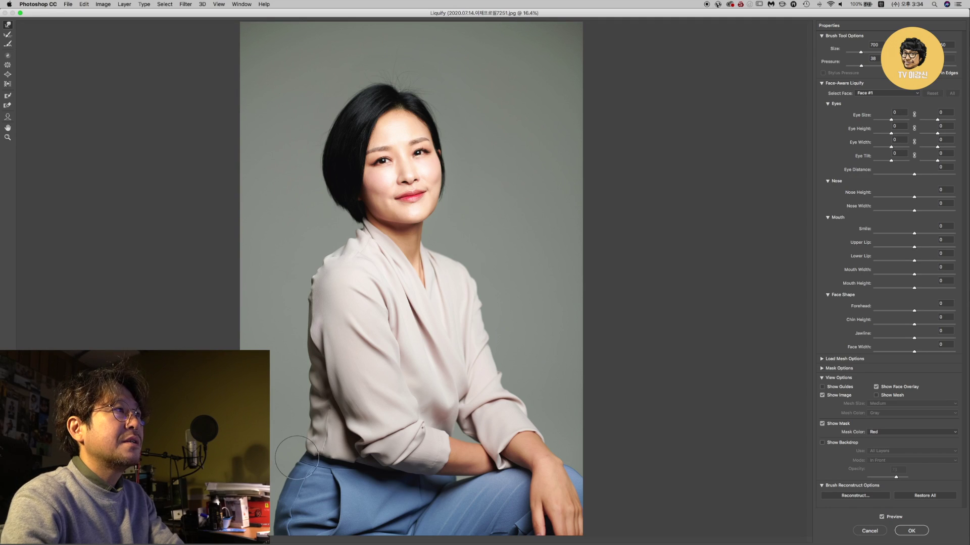
{"action": "key", "text": "bracketright"}
{"action": "key", "text": "bracketright"}
{"action": "key", "text": "bracketright"}
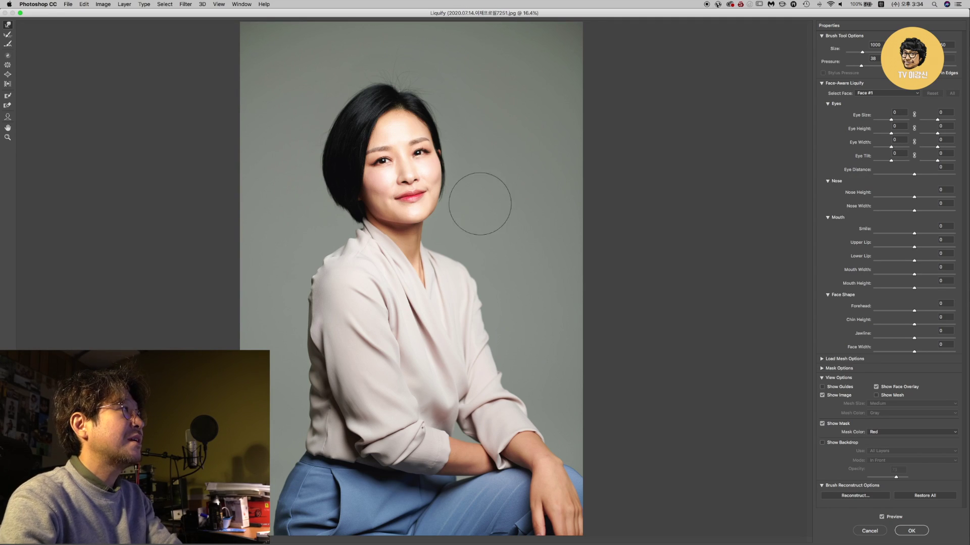
Adjust the woman's face with the Face tool: eye heights 16 and 17, smile 7, jawline -38, face width -9, and apply Liquify.
{"action": "left_click", "coordinate": [8, 116]}
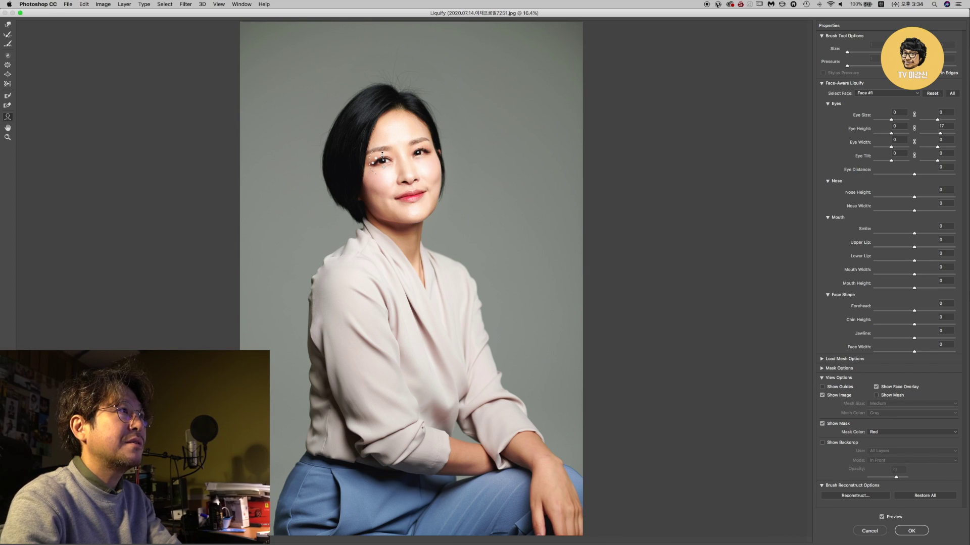
{"action": "mouse_move", "coordinate": [433, 193]}
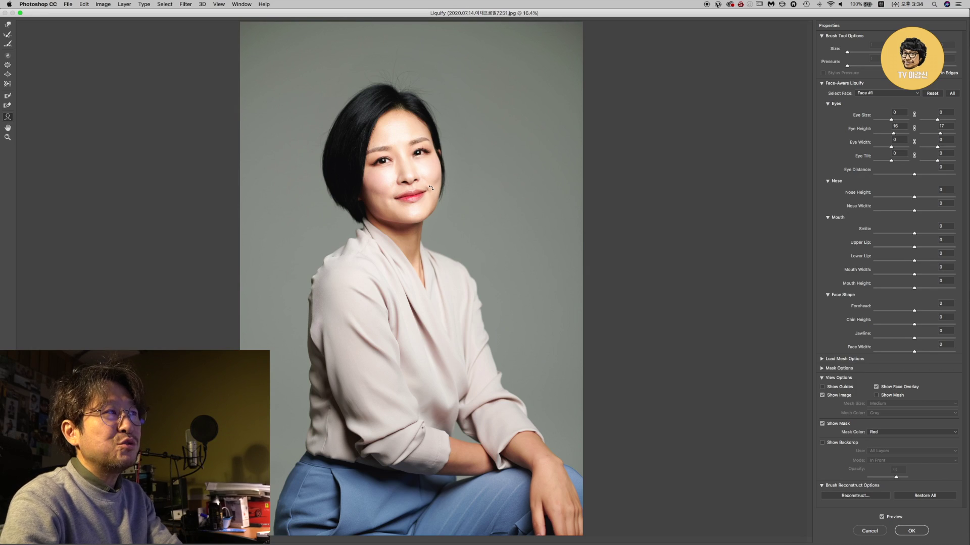
{"action": "left_click_drag", "start_coordinate": [438, 201], "coordinate": [442, 172]}
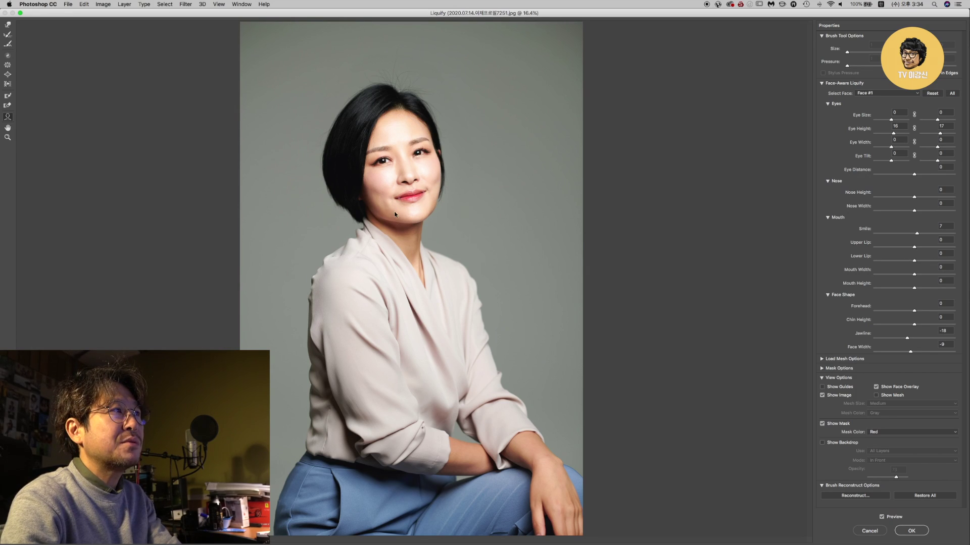
{"action": "left_click_drag", "start_coordinate": [386, 219], "coordinate": [397, 217]}
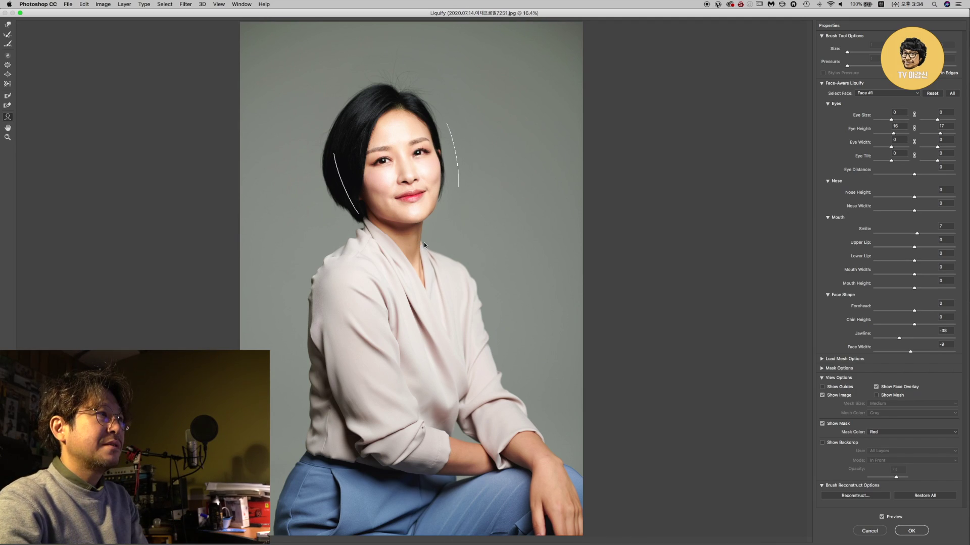
{"action": "key", "text": "Return"}
Compare the woman's portrait before and after the Liquify changes.
{"action": "key", "text": "super+z"}
{"action": "key", "text": "super+shift+z"}
{"action": "key", "text": "super+z"}
{"action": "key", "text": "super+shift+z"}
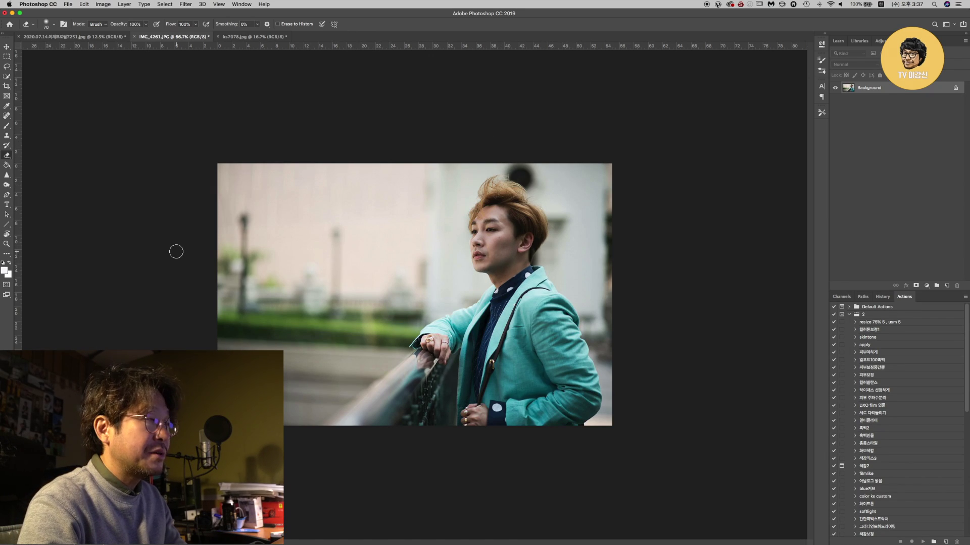
Open the man's photo IMG_4261.JPG in Liquify and nudge the side of his head downward with a Forward Warp brush of 250.
{"action": "key", "text": "super+shift+x"}
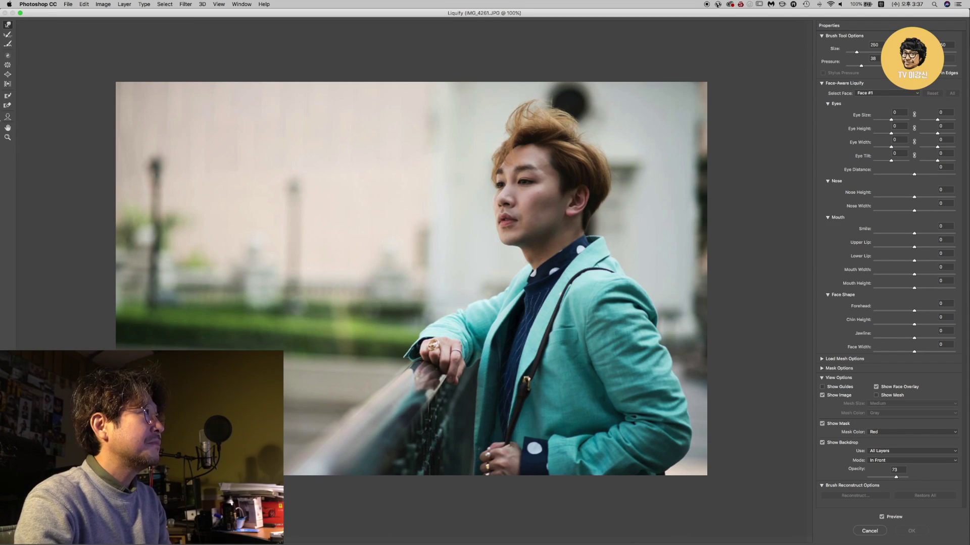
{"action": "key", "text": "bracketright"}
{"action": "key", "text": "bracketright"}
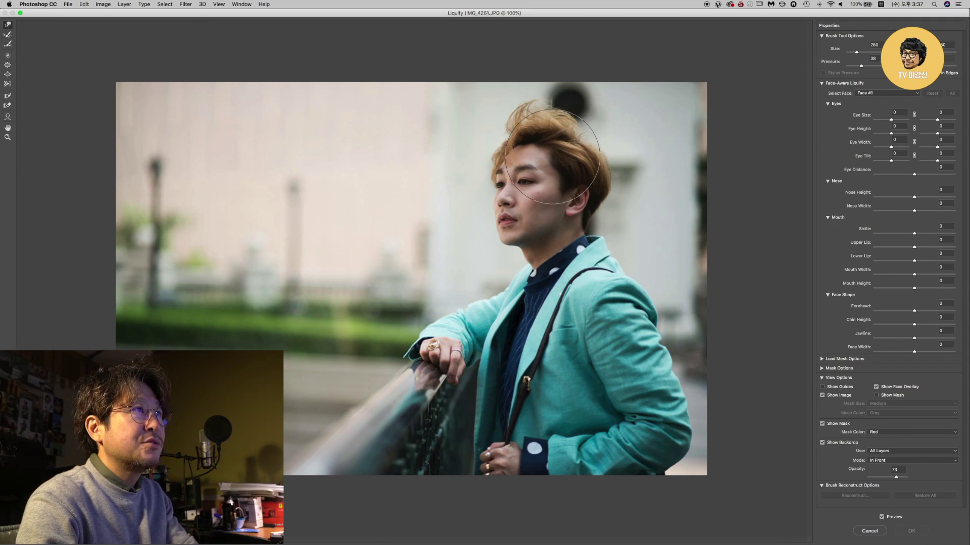
{"action": "key", "text": "bracketleft"}
{"action": "key", "text": "bracketleft"}
{"action": "key", "text": "bracketleft"}
{"action": "key", "text": "bracketleft"}
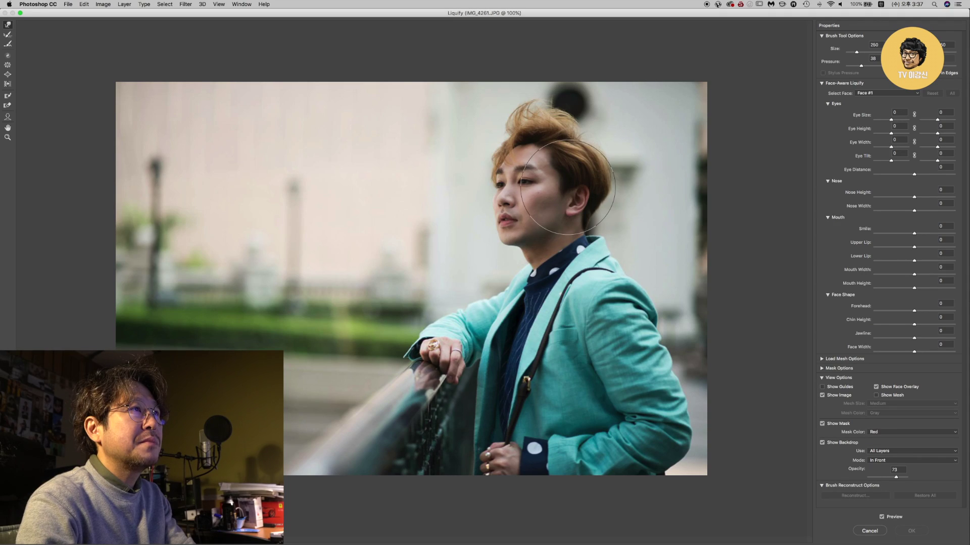
{"action": "left_click_drag", "start_coordinate": [562, 196], "coordinate": [561, 212]}
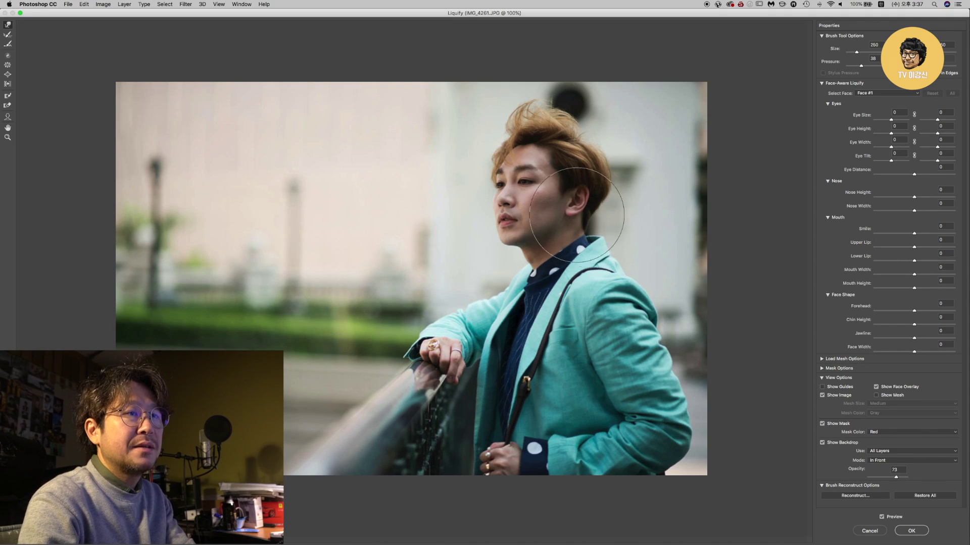
Turn off the backdrop display and set the Forward Warp brush size to 250.
{"action": "key", "text": "bracketright"}
{"action": "key", "text": "bracketright"}
{"action": "left_click", "coordinate": [822, 443]}
{"action": "key", "text": "bracketright"}
{"action": "key", "text": "bracketright"}
{"action": "key", "text": "bracketright"}
{"action": "key", "text": "bracketright"}
{"action": "key", "text": "bracketright"}
{"action": "key", "text": "bracketright"}
{"action": "key", "text": "bracketright"}
{"action": "key", "text": "bracketright"}
{"action": "key", "text": "bracketright"}
{"action": "key", "text": "bracketright"}
{"action": "key", "text": "bracketleft"}
{"action": "key", "text": "bracketleft"}
{"action": "key", "text": "bracketleft"}
{"action": "key", "text": "bracketleft"}
{"action": "key", "text": "bracketleft"}
{"action": "key", "text": "bracketleft"}
{"action": "key", "text": "bracketleft"}
{"action": "key", "text": "bracketleft"}
{"action": "key", "text": "bracketleft"}
{"action": "key", "text": "bracketleft"}
{"action": "key", "text": "bracketleft"}
{"action": "key", "text": "bracketleft"}
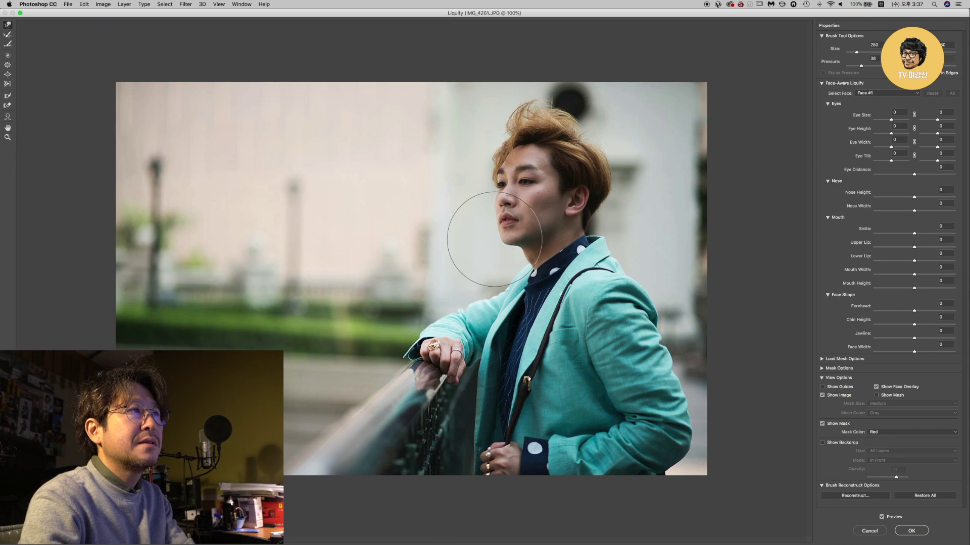
Push the hair at the back of the man's head inward with a Forward Warp brush between 250 and 300.
{"action": "key", "text": "bracketright"}
{"action": "key", "text": "bracketright"}
{"action": "key", "text": "bracketright"}
{"action": "key", "text": "bracketright"}
{"action": "key", "text": "bracketright"}
{"action": "key", "text": "bracketright"}
{"action": "key", "text": "bracketright"}
{"action": "key", "text": "bracketright"}
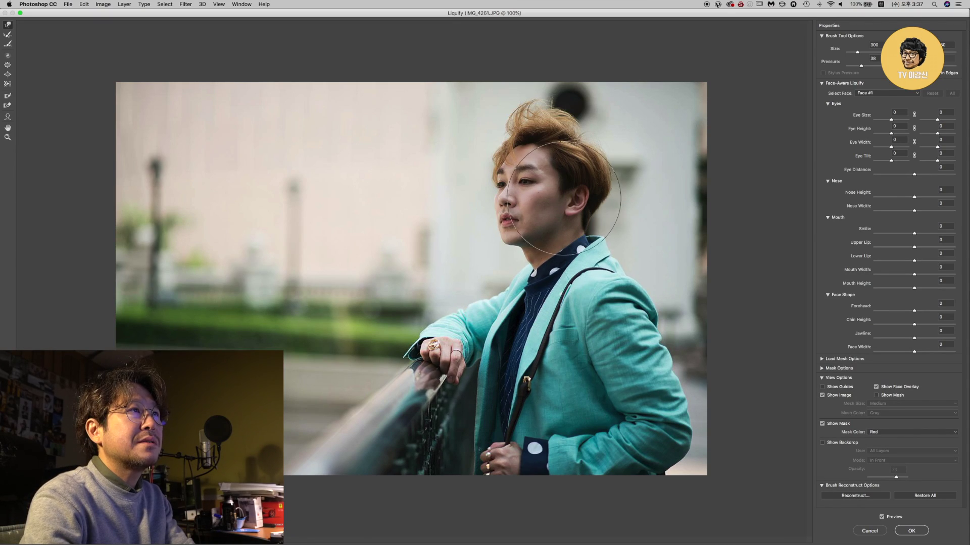
{"action": "key", "text": "bracketleft"}
{"action": "key", "text": "bracketleft"}
{"action": "key", "text": "bracketleft"}
{"action": "key", "text": "bracketleft"}
{"action": "key", "text": "bracketleft"}
{"action": "key", "text": "bracketleft"}
{"action": "key", "text": "bracketleft"}
{"action": "key", "text": "bracketleft"}
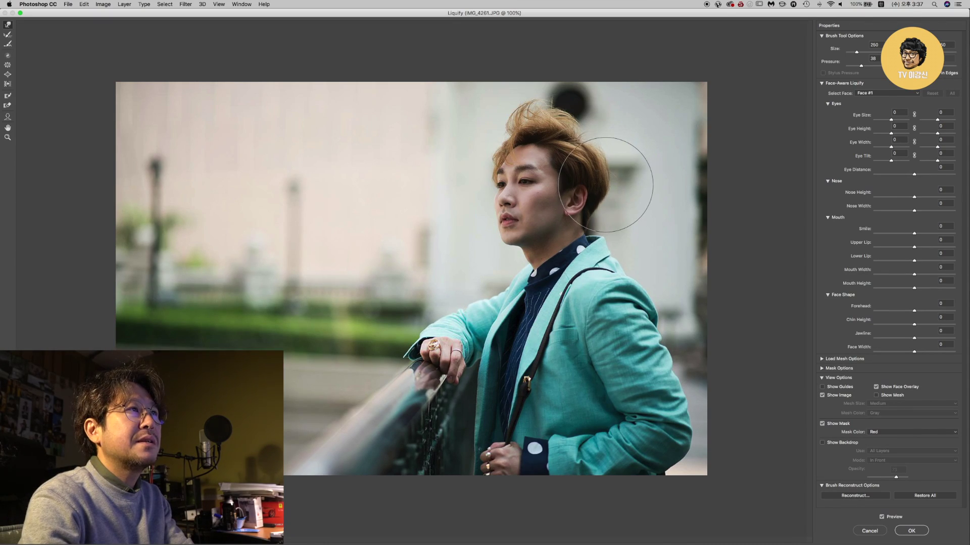
Touch up the man's hair outline with a smaller Forward Warp brush between 125 and 200.
{"action": "key", "text": "bracketleft"}
{"action": "key", "text": "bracketleft"}
{"action": "key", "text": "bracketleft"}
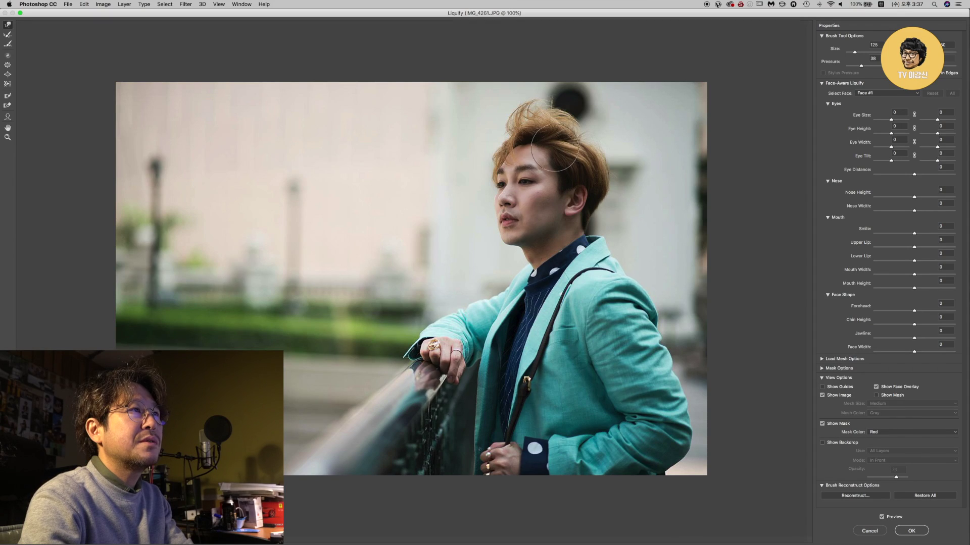
{"action": "key", "text": "bracketright"}
{"action": "key", "text": "bracketright"}
{"action": "key", "text": "bracketright"}
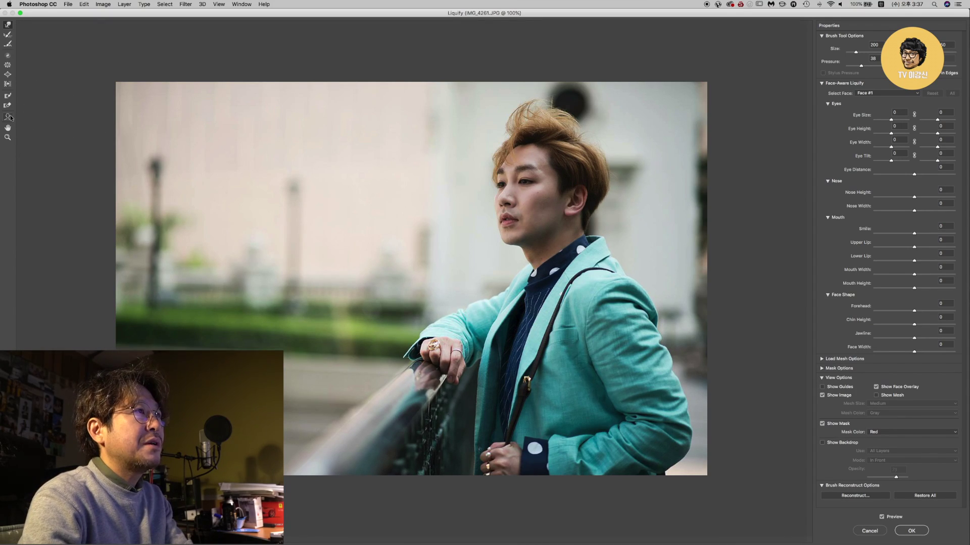
Try pushing the back of the man's head toward the face with a larger Forward Warp brush, and undo the warp.
{"action": "key", "text": "bracketright"}
{"action": "key", "text": "bracketright"}
{"action": "key", "text": "bracketright"}
{"action": "key", "text": "bracketright"}
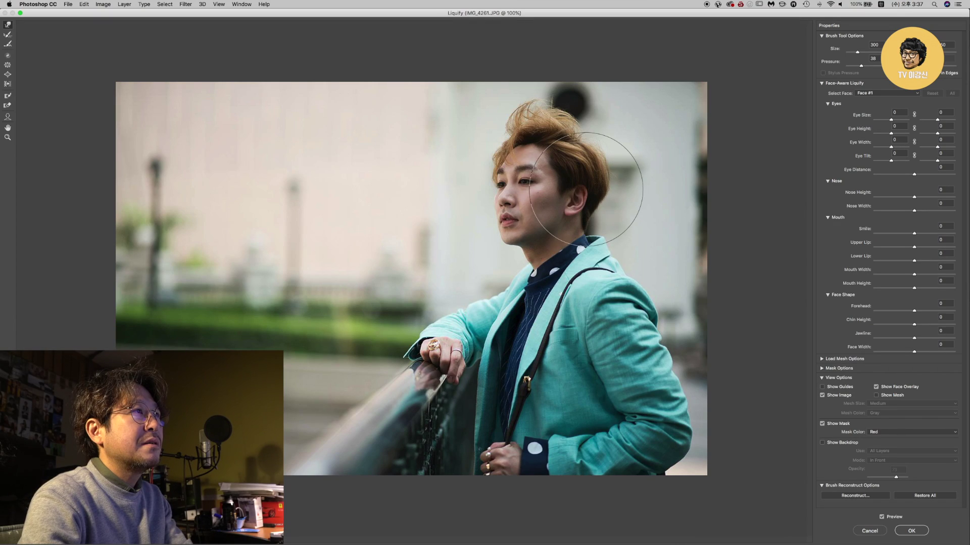
{"action": "left_click_drag", "start_coordinate": [590, 189], "coordinate": [570, 190]}
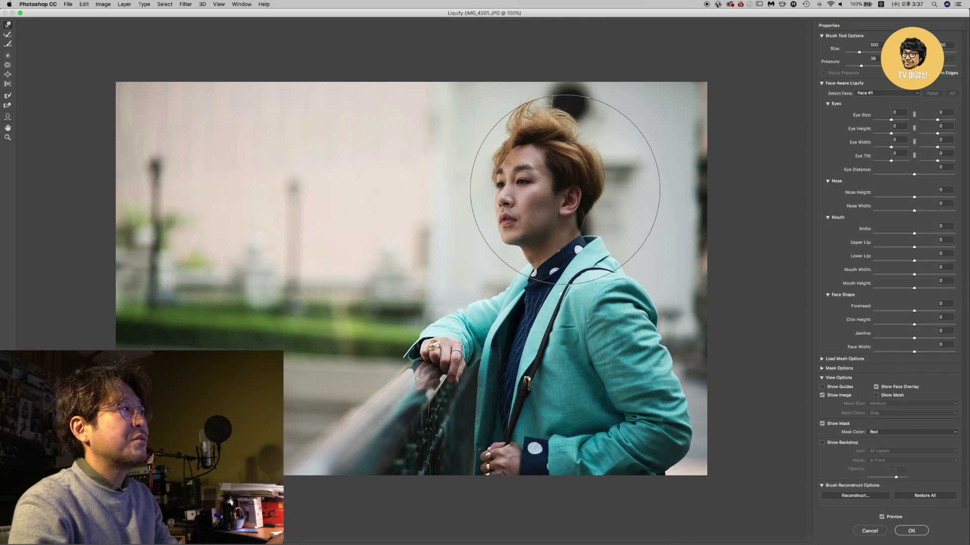
{"action": "key", "text": "super+z"}
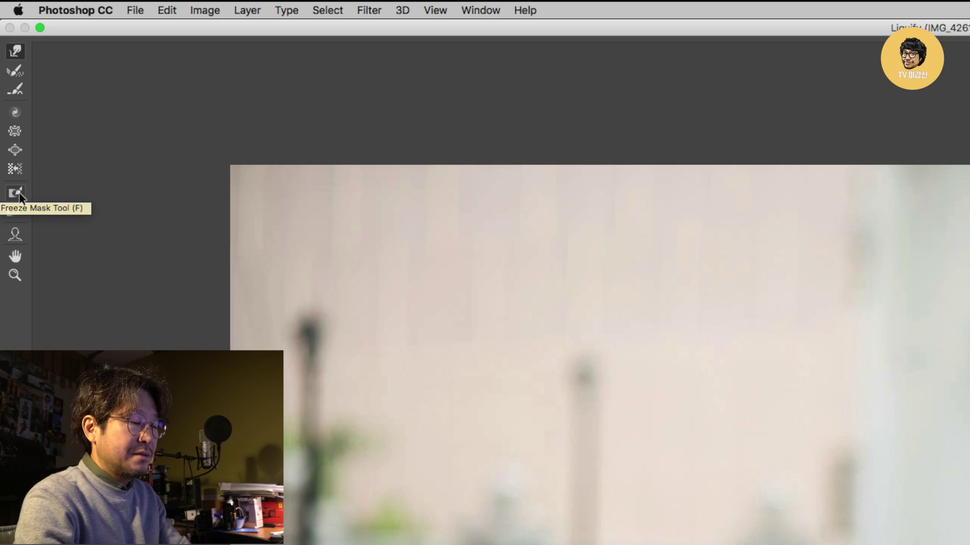
Protect the man's eyes, nose and mouth by painting over them with the Freeze Mask tool at a brush size of about 50.
{"action": "left_click", "coordinate": [16, 193]}
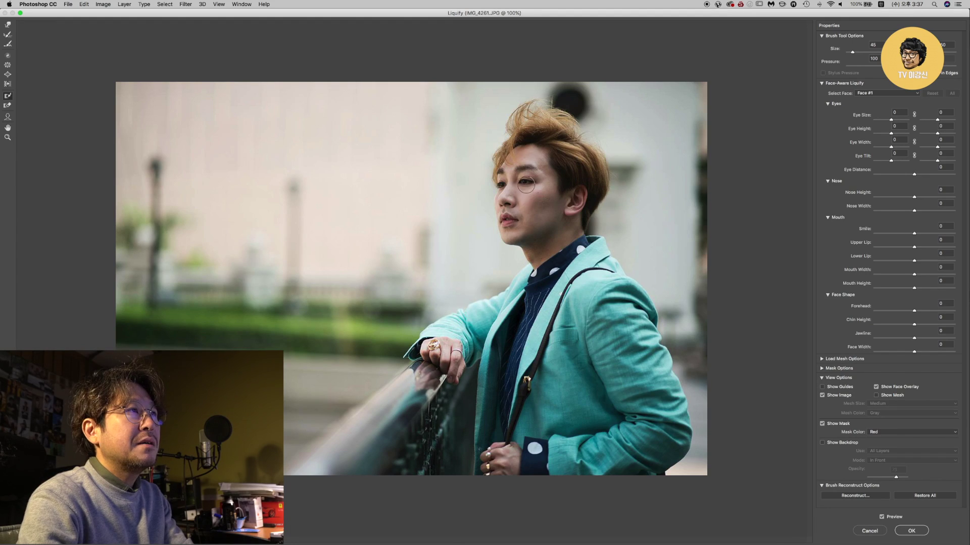
{"action": "mouse_move", "coordinate": [528, 178]}
{"action": "left_mouse_down"}
{"action": "mouse_move", "coordinate": [507, 177]}
{"action": "mouse_move", "coordinate": [510, 216]}
{"action": "mouse_move", "coordinate": [513, 197]}
{"action": "mouse_move", "coordinate": [530, 183]}
{"action": "mouse_move", "coordinate": [528, 172]}
{"action": "mouse_move", "coordinate": [505, 172]}
{"action": "mouse_move", "coordinate": [507, 221]}
{"action": "left_mouse_up"}
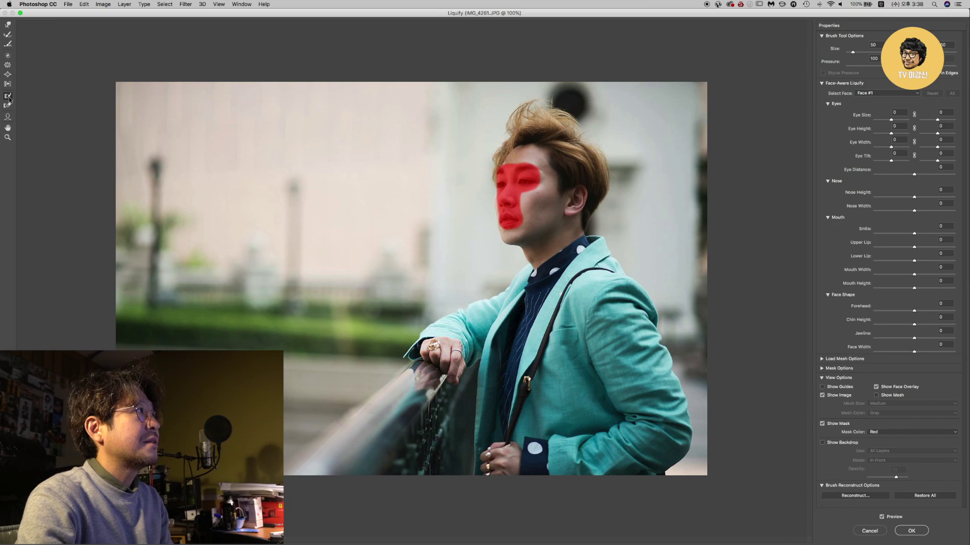
Hide the red freeze-mask overlay and set the Forward Warp brush size to 300 for reshaping the man's head.
{"action": "left_click", "coordinate": [7, 24]}
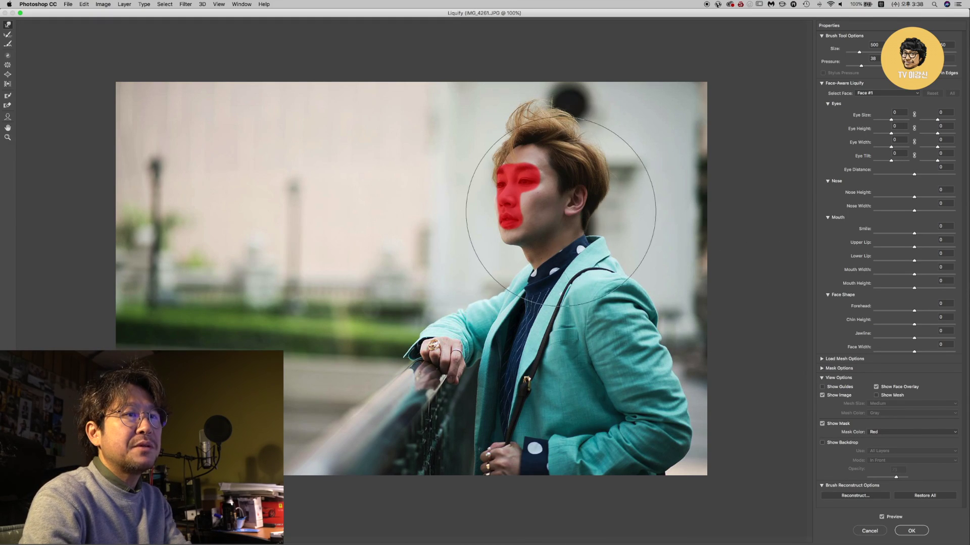
{"action": "left_click", "coordinate": [822, 425]}
{"action": "key", "text": "bracketleft"}
{"action": "key", "text": "bracketleft"}
{"action": "key", "text": "bracketleft"}
{"action": "key", "text": "bracketleft"}
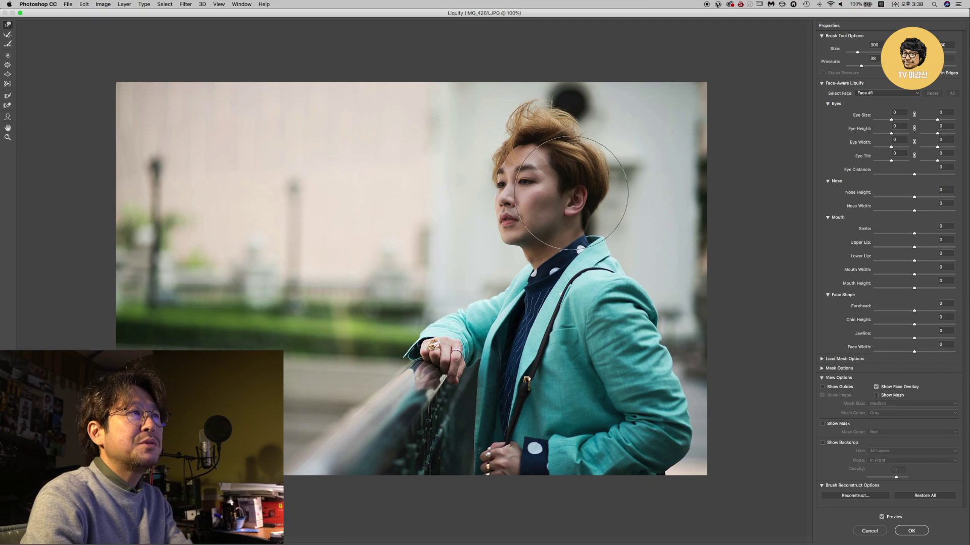
Try pushing the back of the man's head toward the frozen face with a Forward Warp brush of 400, and undo the warp.
{"action": "key", "text": "bracketright"}
{"action": "key", "text": "bracketright"}
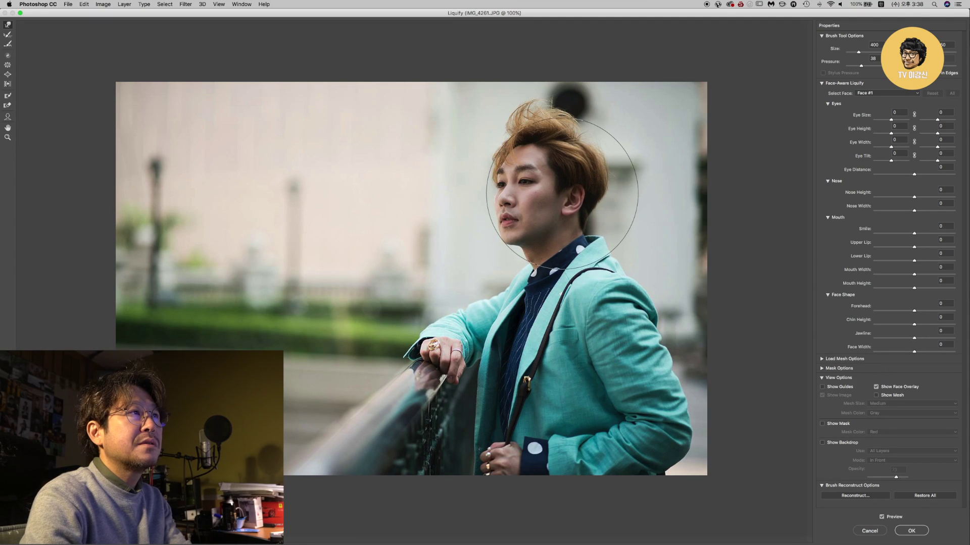
{"action": "key", "text": "super+z"}
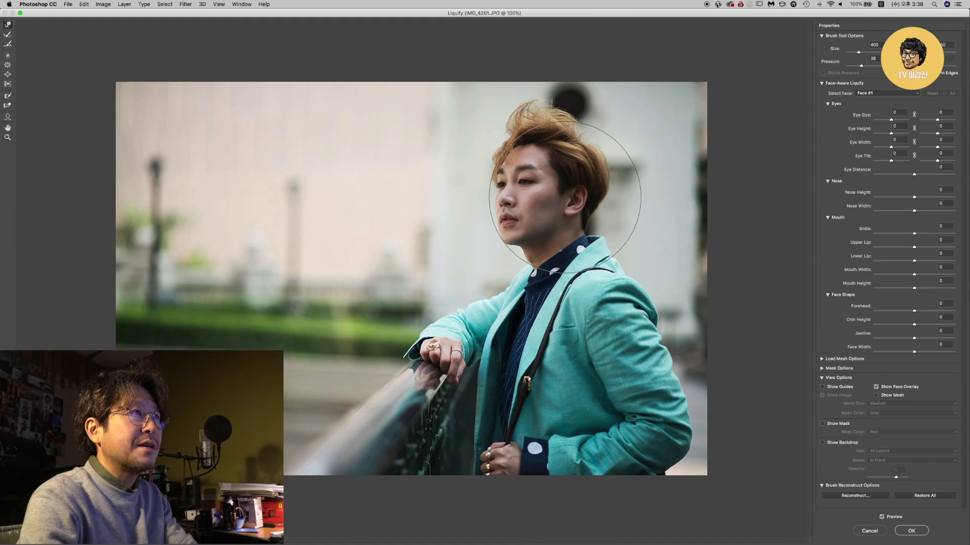
Reshape the man's head around the frozen features with a Forward Warp brush between 300 and 400, and apply the Liquify edit.
{"action": "key", "text": "bracketleft"}
{"action": "key", "text": "bracketleft"}
{"action": "key", "text": "bracketleft"}
{"action": "key", "text": "bracketleft"}
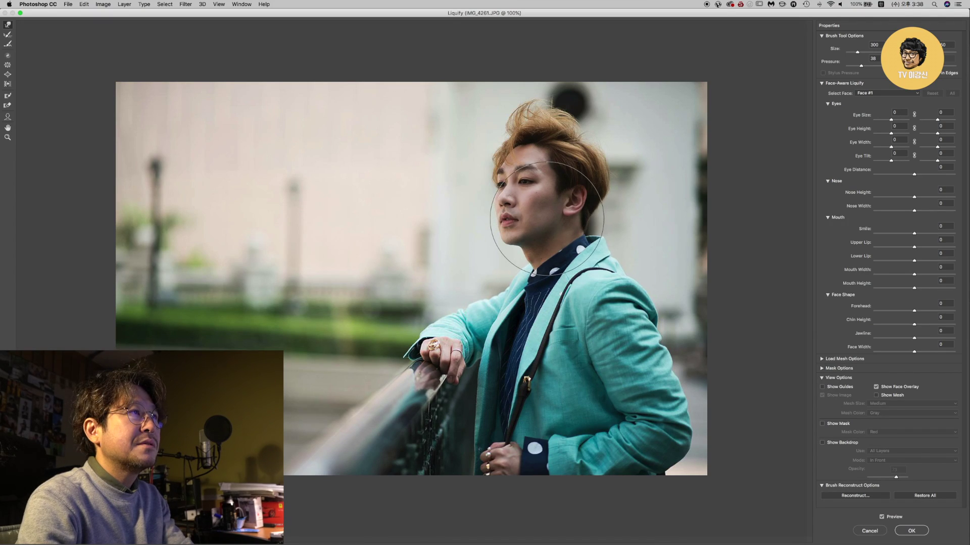
{"action": "key", "text": "bracketright"}
{"action": "key", "text": "bracketright"}
{"action": "key", "text": "bracketright"}
{"action": "key", "text": "bracketright"}
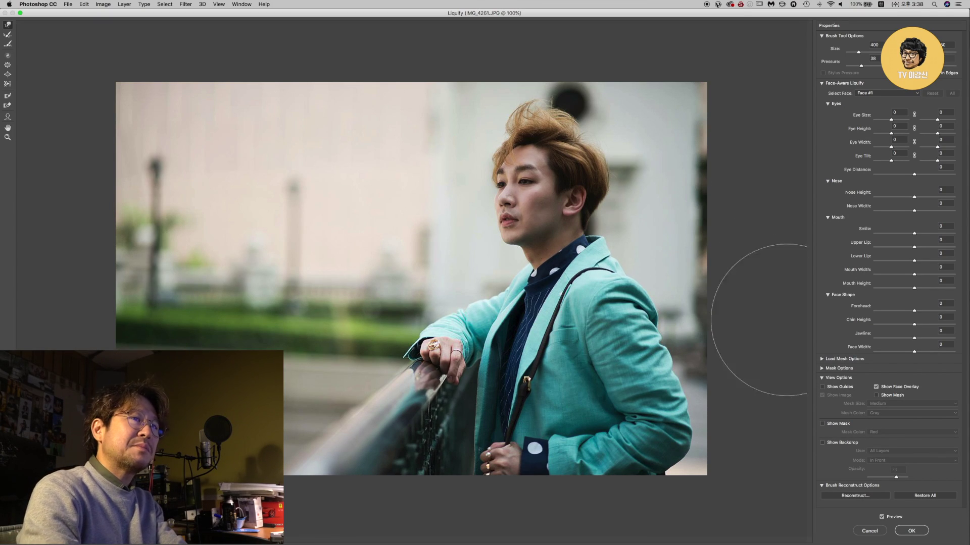
{"action": "key", "text": "Return"}
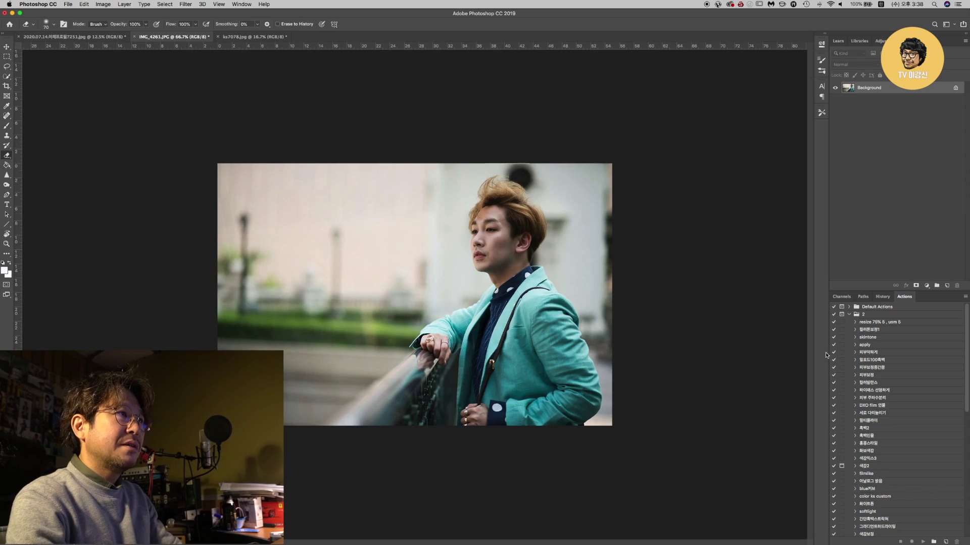
Compare the man's portrait before and after the Liquify edit by repeatedly undoing and restoring it.
{"action": "key", "text": "super+z"}
{"action": "key", "text": "super+z"}
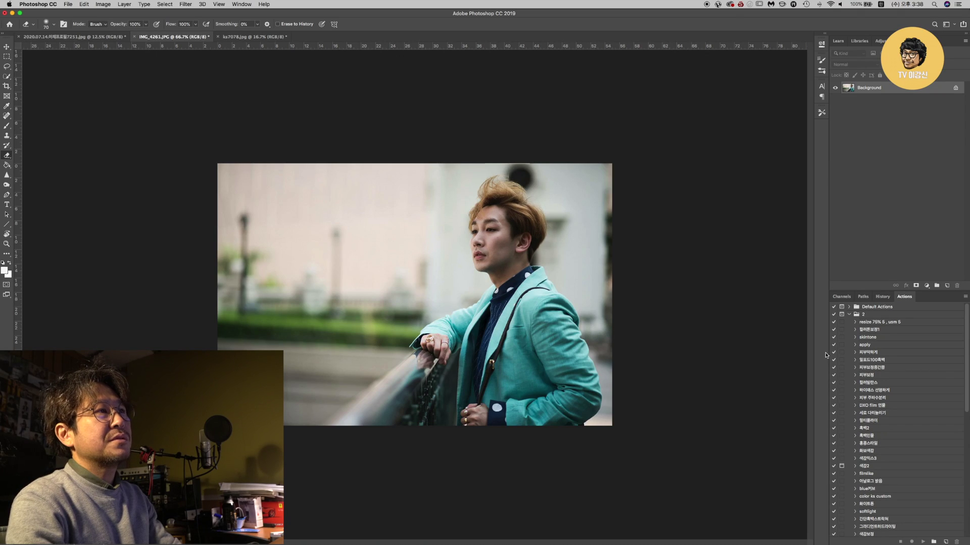
{"action": "key", "text": "super+z"}
{"action": "key", "text": "super+z"}
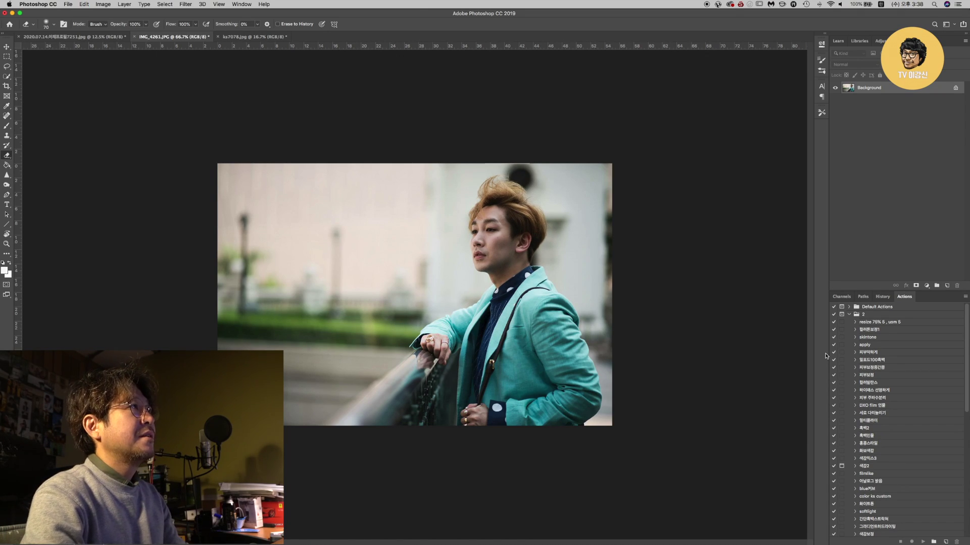
Review the open portraits in turn, from ks7078.jpg back to IMG_4261.JPG and on to the seated woman's portrait.
{"action": "left_click", "coordinate": [234, 36]}
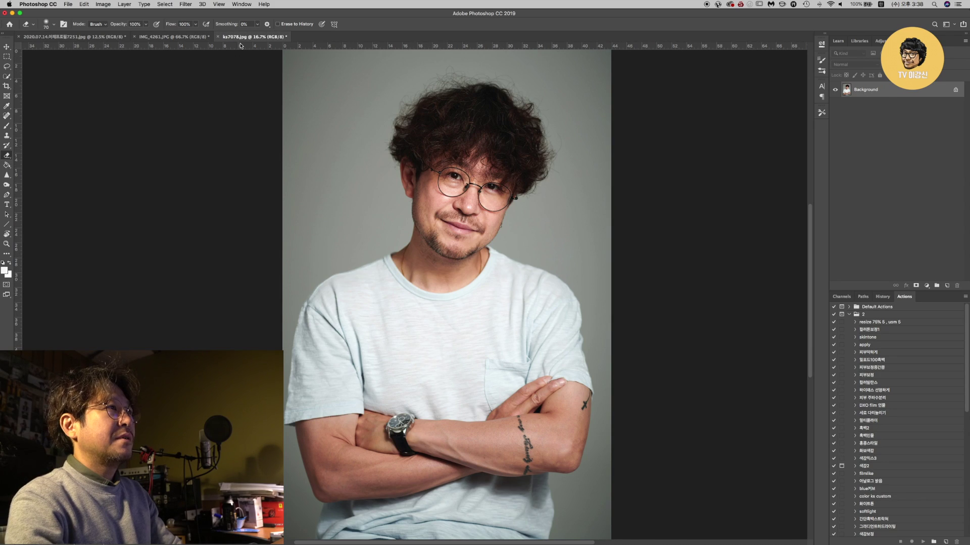
{"action": "left_click", "coordinate": [191, 38]}
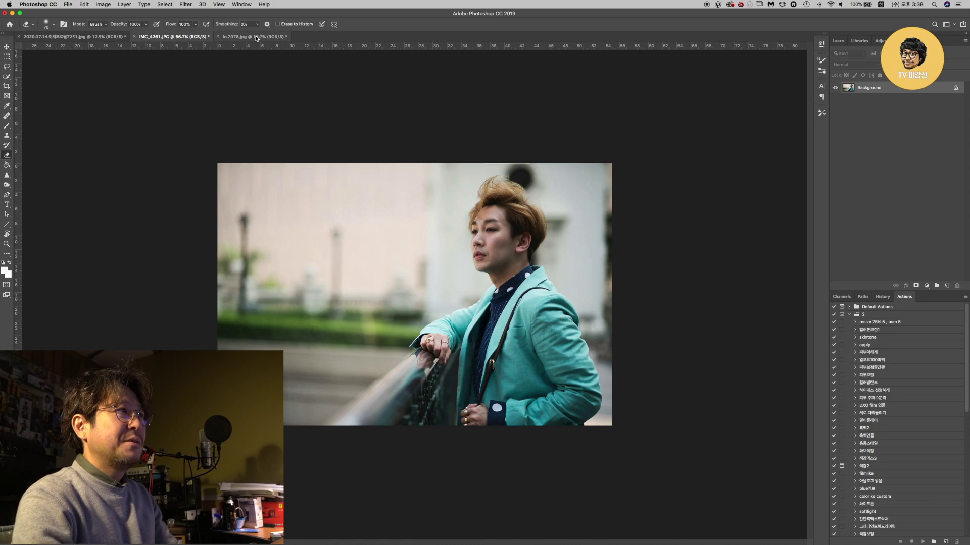
{"action": "left_click", "coordinate": [64, 37]}
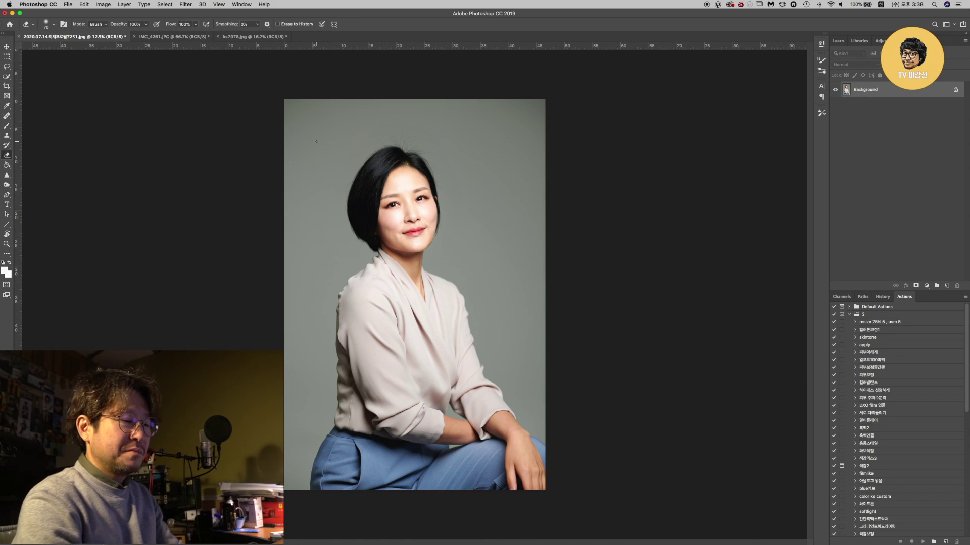
{"action": "key", "text": "super+equal"}
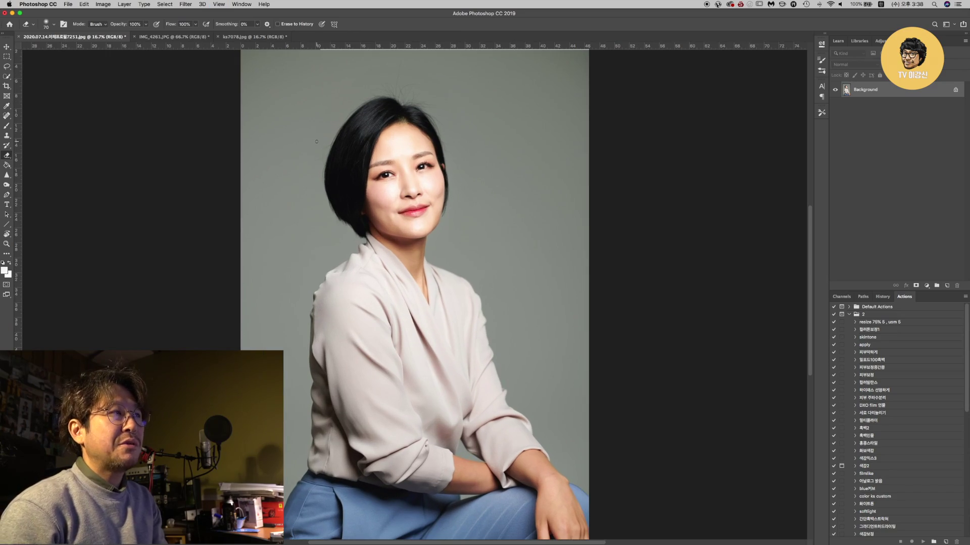